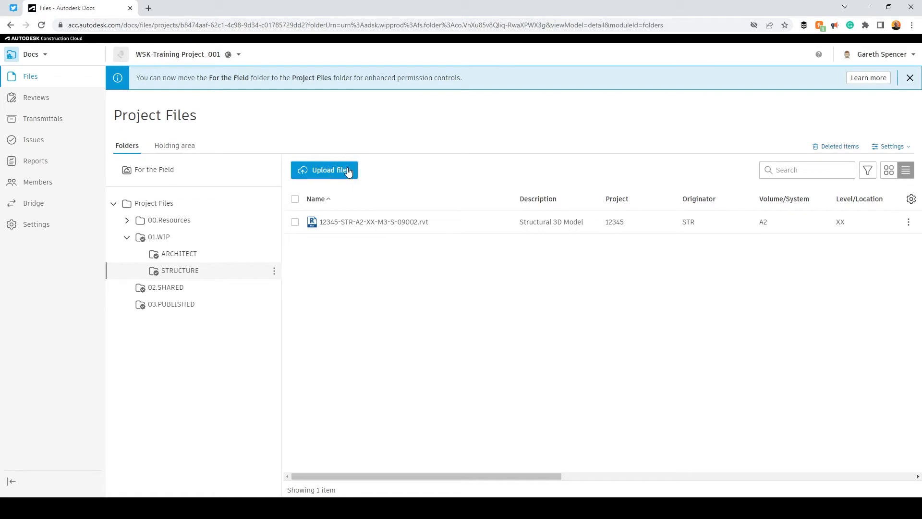
# Queue drawings 05001 and 05002 for upload into 01.WIP/STRUCTURE
pyautogui.click(347, 172)
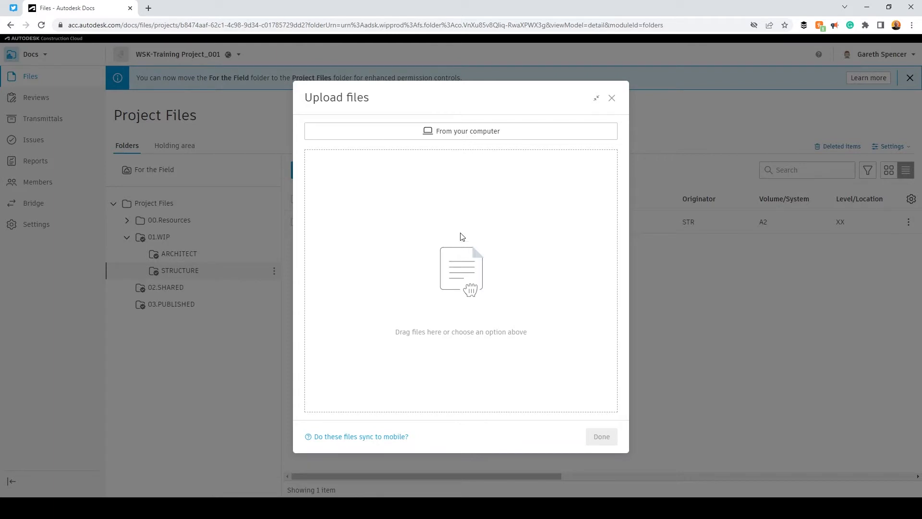
pyautogui.click(466, 134)
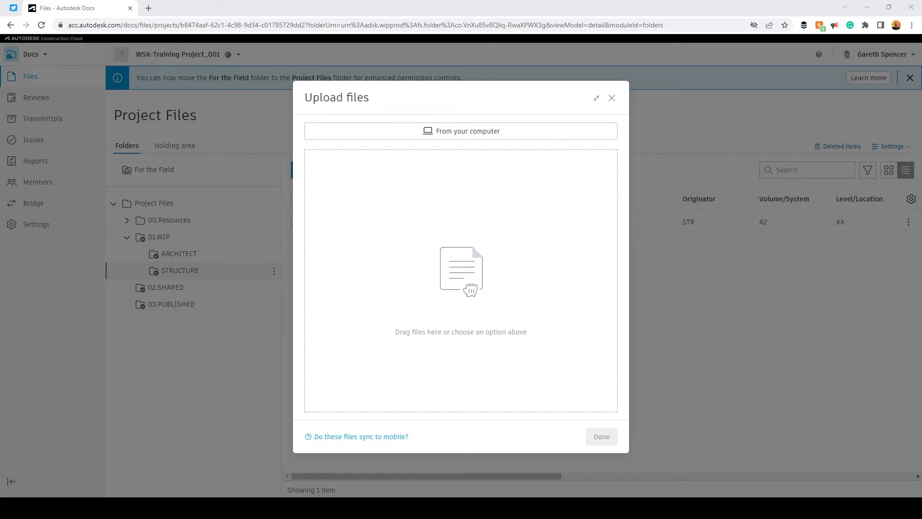
pyautogui.moveTo(355, 249); pyautogui.dragTo(471, 278)
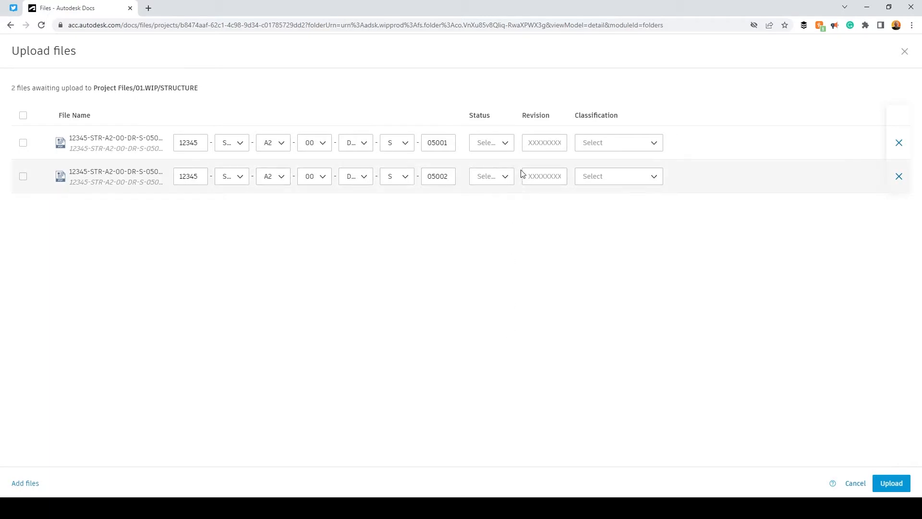
# Give both drawings status S0, enter revisions P01 and P02, and upload them to STRUCTURE
pyautogui.click(499, 146)
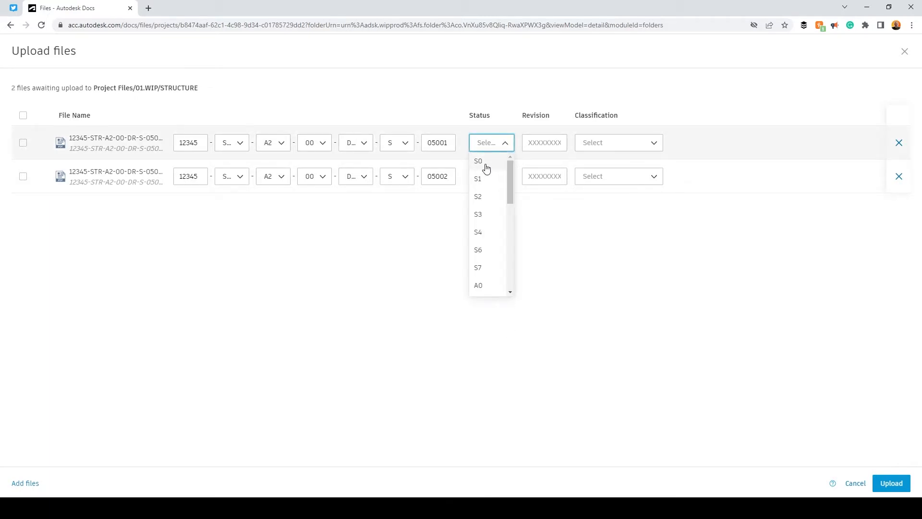
pyautogui.click(486, 168)
pyautogui.click(482, 177)
pyautogui.click(480, 194)
pyautogui.click(547, 139)
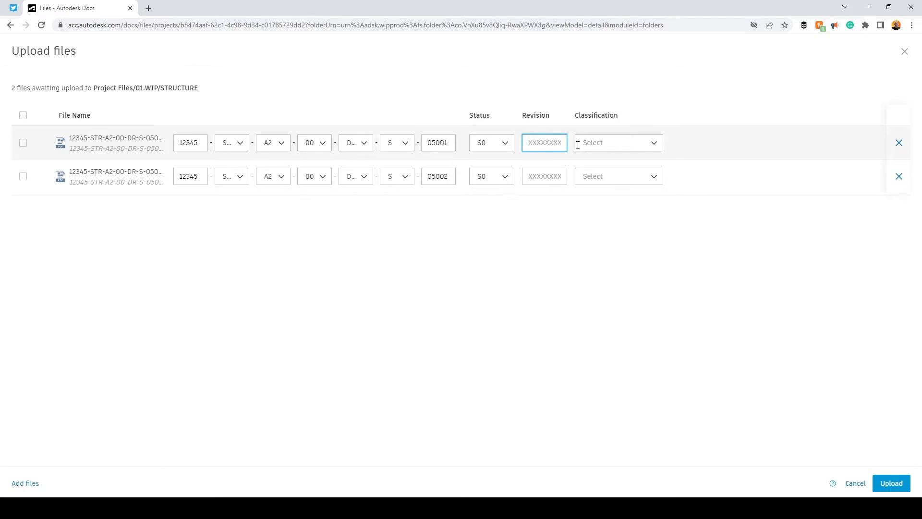
pyautogui.write('P01')
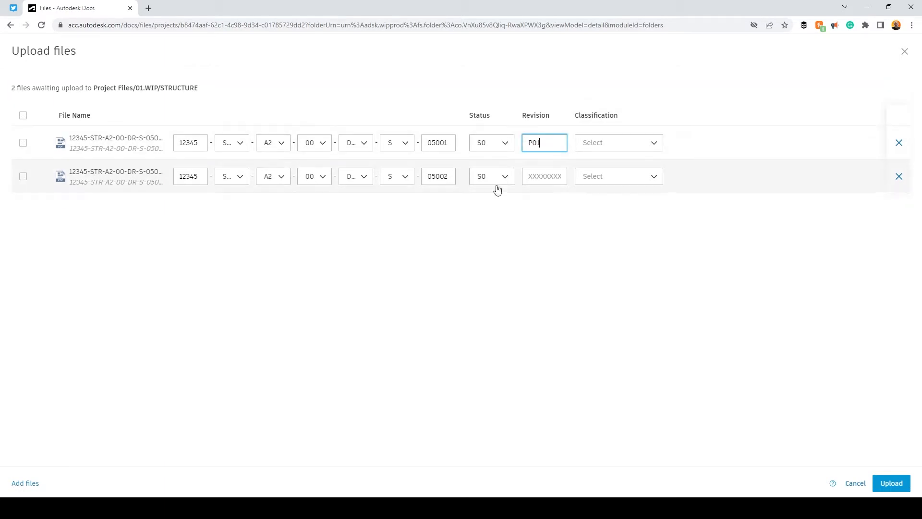
pyautogui.click(539, 182)
pyautogui.write('P02')
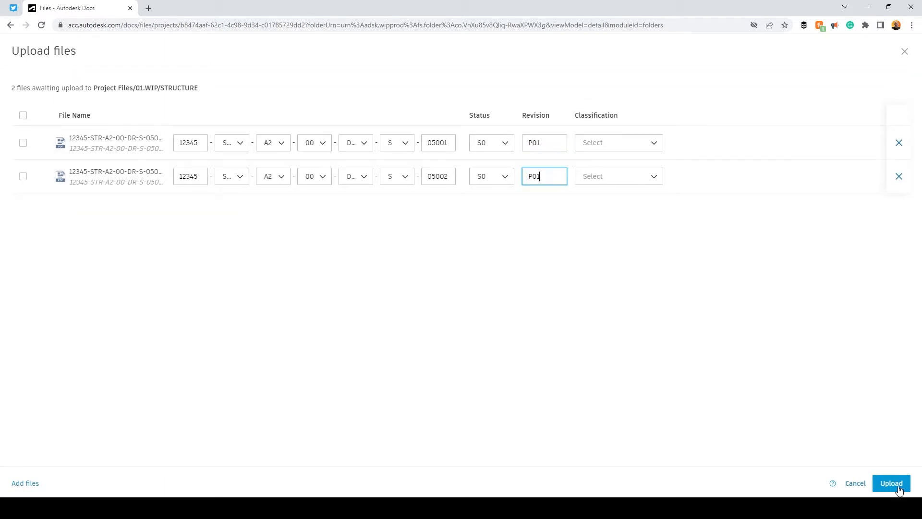
pyautogui.click(892, 483)
pyautogui.click(601, 436)
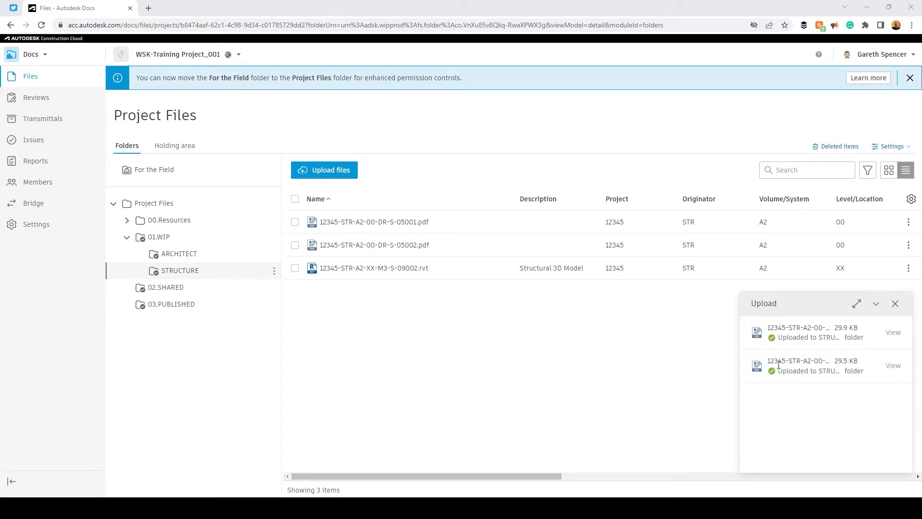
# Give 05001.pdf the description 'Entry level structural slab layout' and 05002.pdf 'Entry level structural column layout'
pyautogui.click(895, 304)
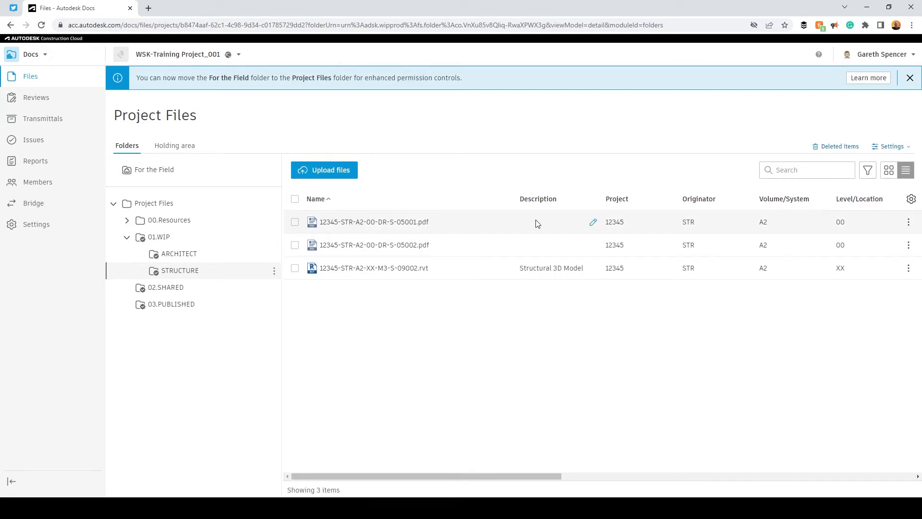
pyautogui.click(594, 223)
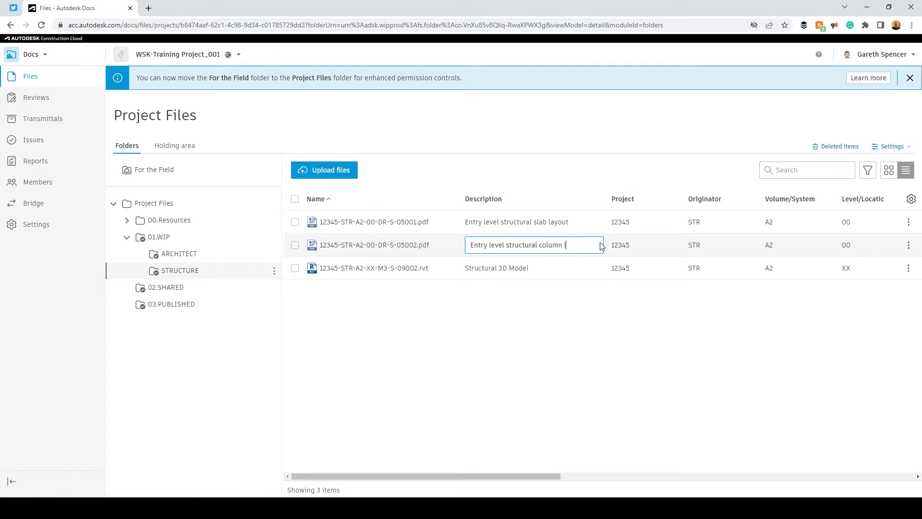
pyautogui.click(583, 326)
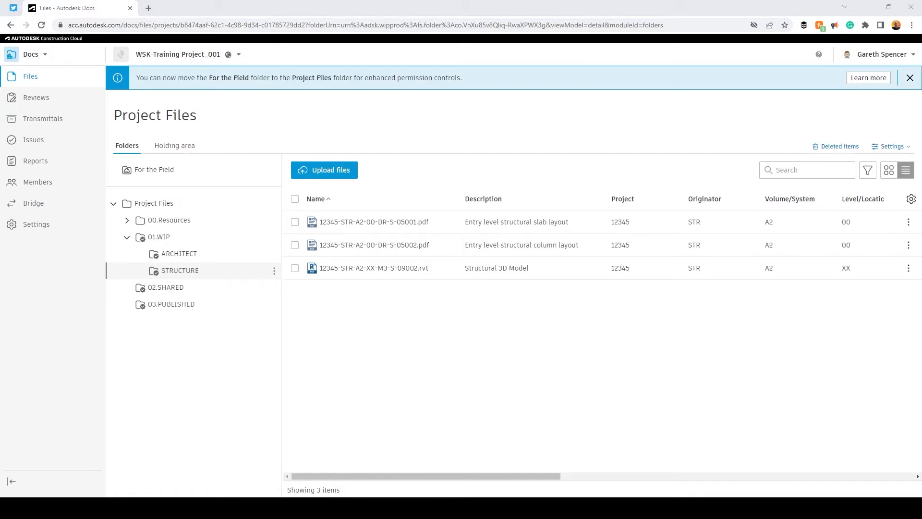
# Upload the level 01 and 02 beam and slab layout drawings 05101–05202 into STRUCTURE
pyautogui.moveTo(380, 283); pyautogui.dragTo(512, 338)
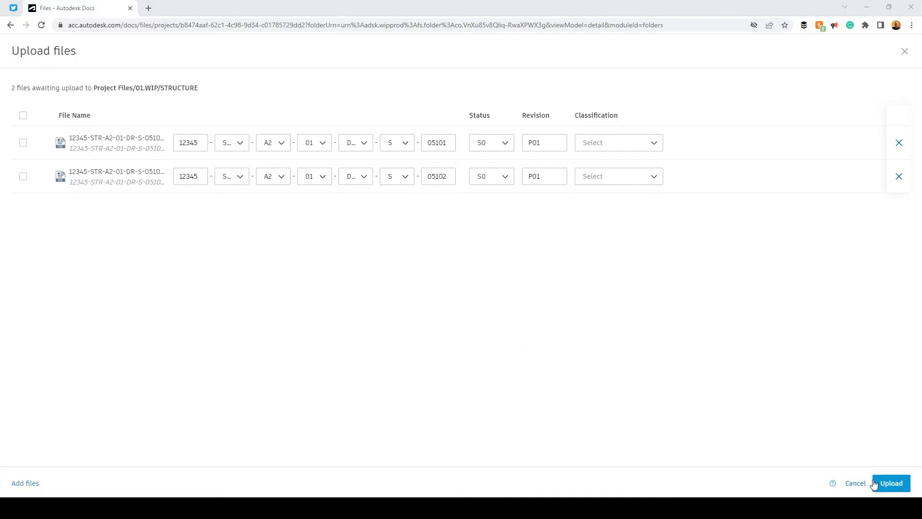
pyautogui.click(885, 484)
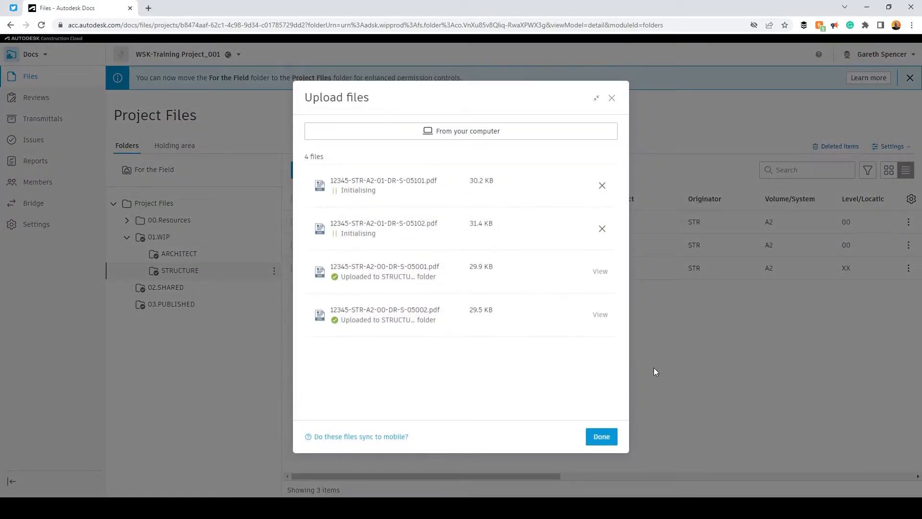
pyautogui.click(601, 443)
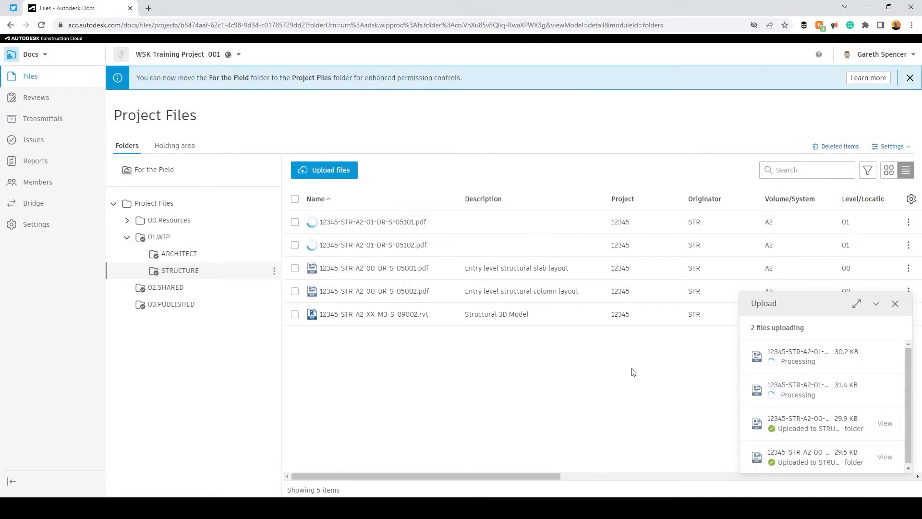
pyautogui.click(877, 303)
pyautogui.moveTo(541, 481); pyautogui.dragTo(869, 478)
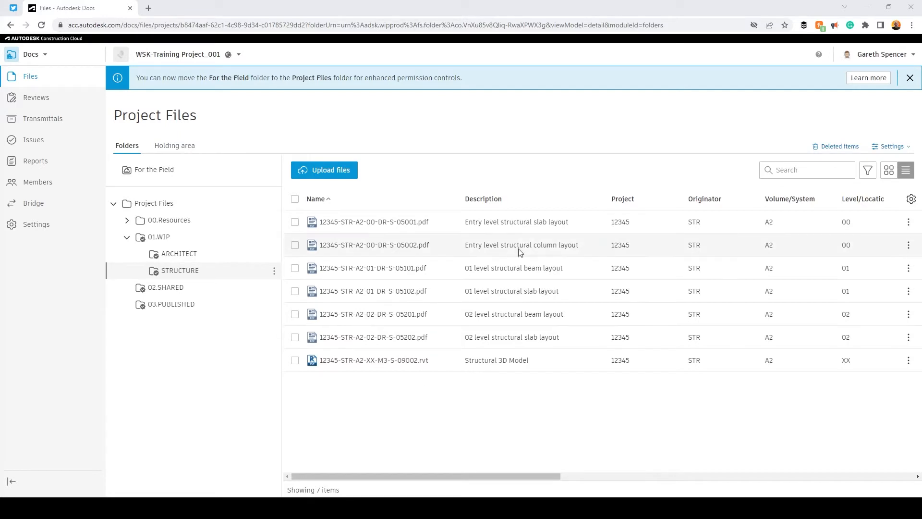
# Move drawings 05001 and 05002 from STRUCTURE into 02.SHARED, then view 02.SHARED
pyautogui.click(295, 222)
pyautogui.click(295, 245)
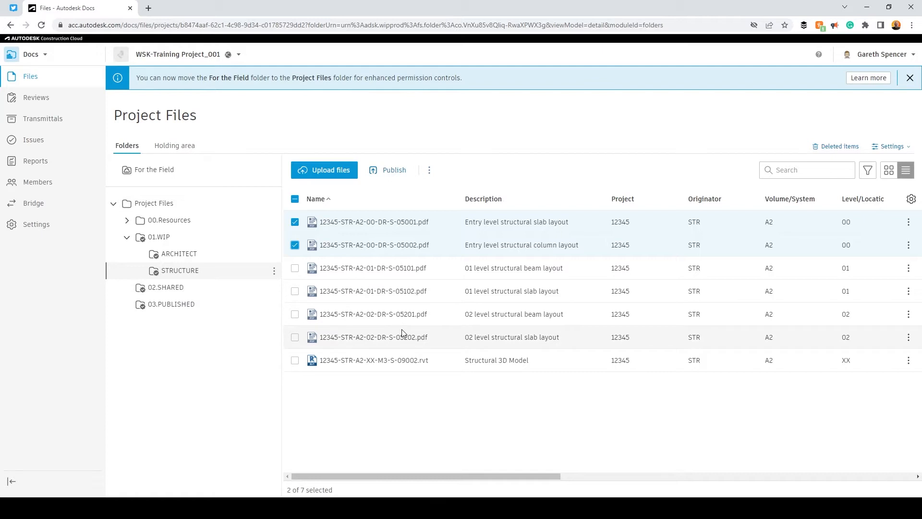
pyautogui.click(429, 172)
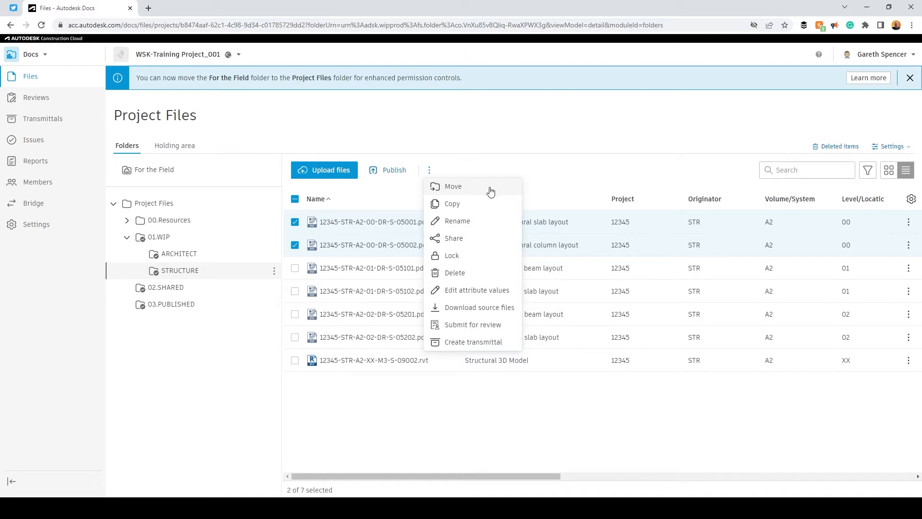
pyautogui.click(458, 192)
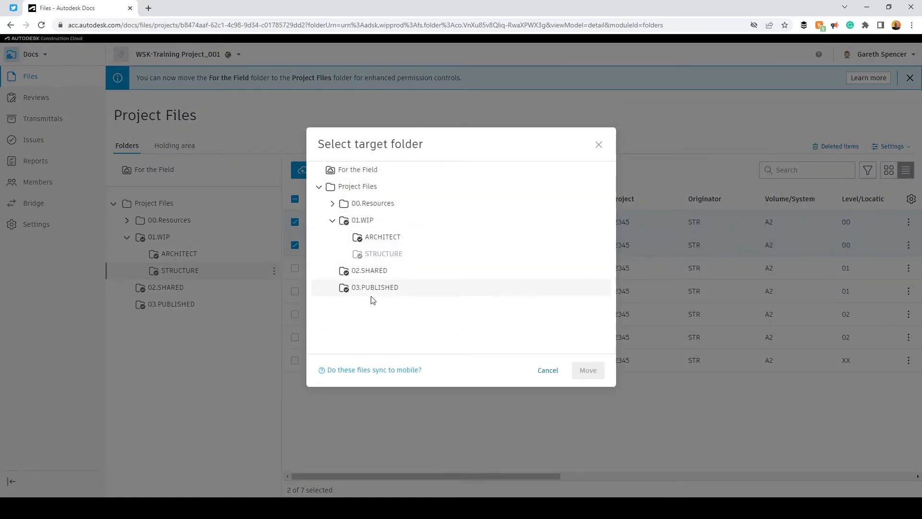
pyautogui.click(370, 270)
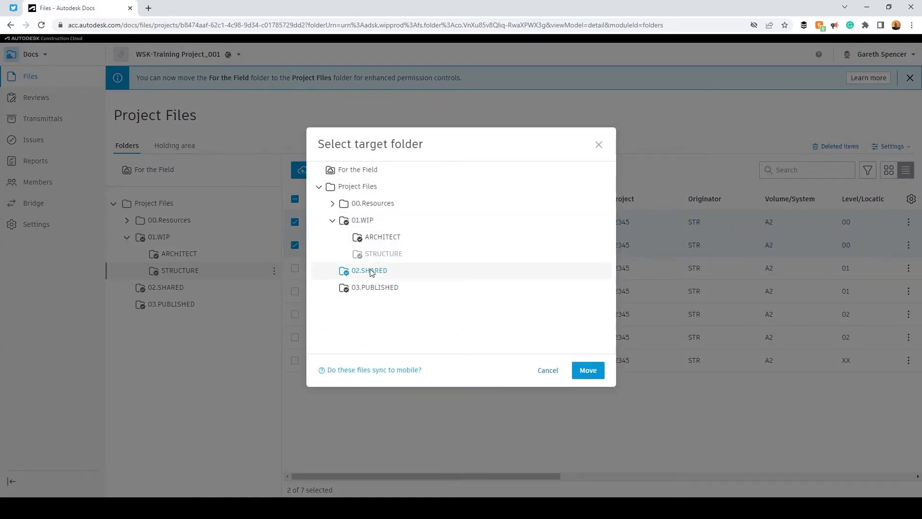
pyautogui.click(591, 372)
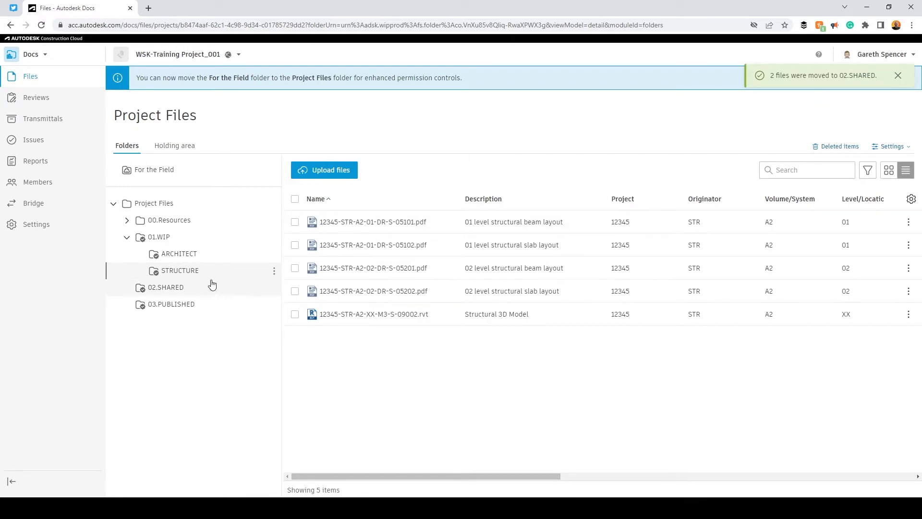
pyautogui.click(172, 288)
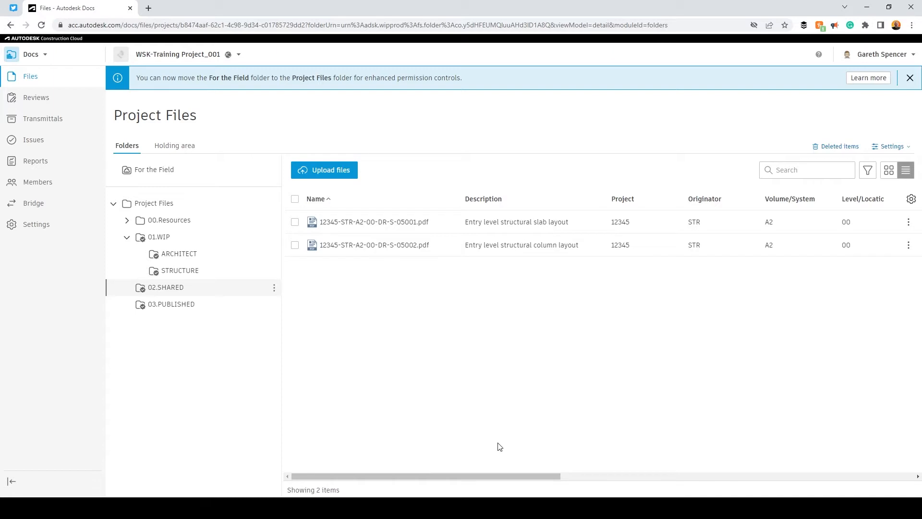
# Move 05001 and 05002 back into 01.WIP/STRUCTURE, reopen STRUCTURE and select 05001
pyautogui.click(295, 199)
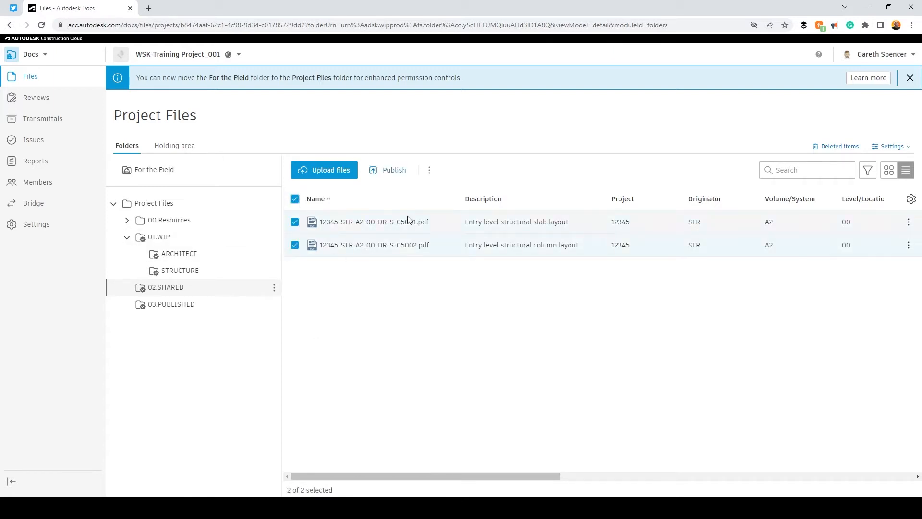
pyautogui.click(429, 171)
pyautogui.click(449, 186)
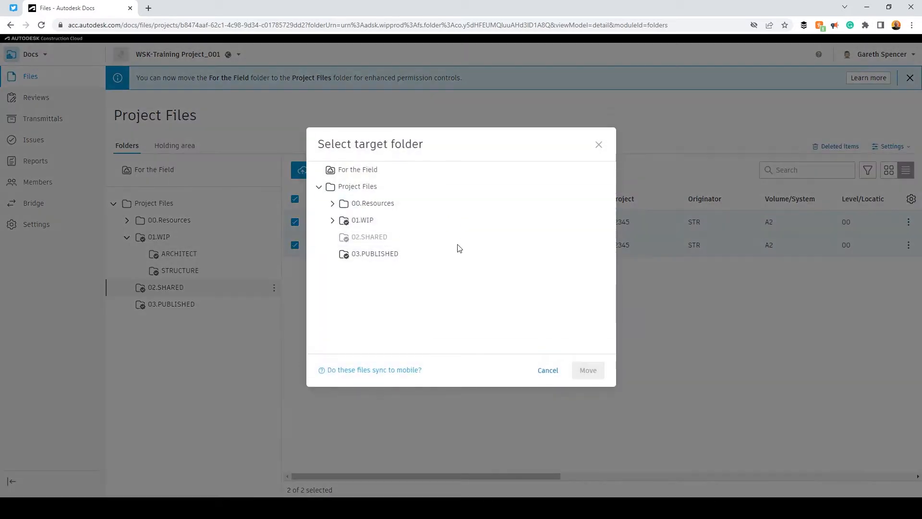
pyautogui.click(333, 220)
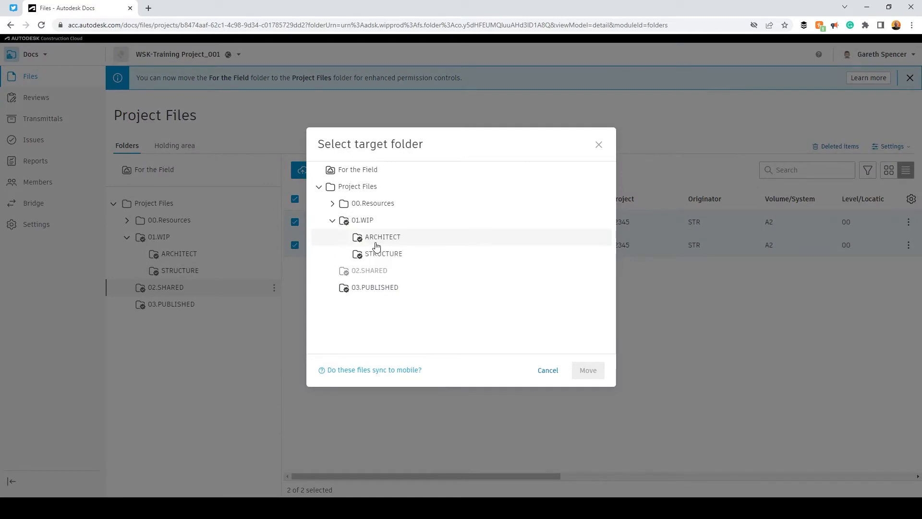
pyautogui.click(383, 254)
pyautogui.click(588, 375)
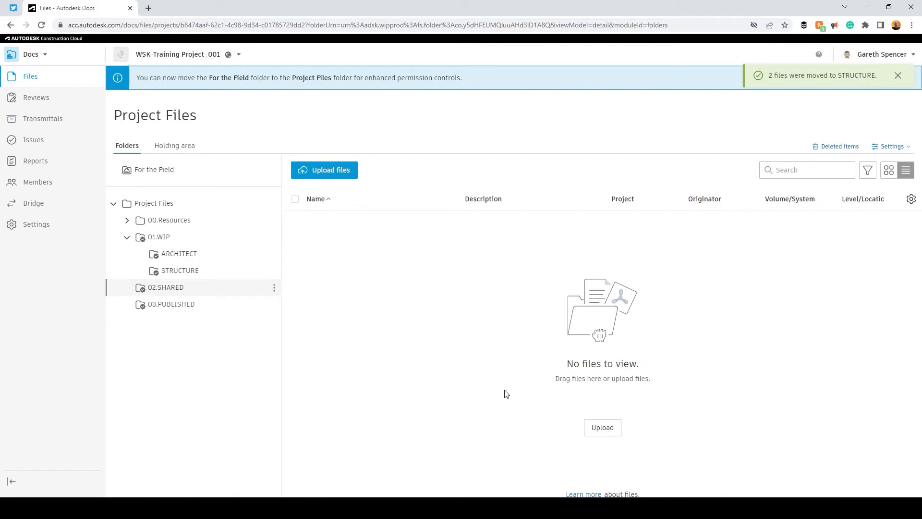
pyautogui.click(181, 271)
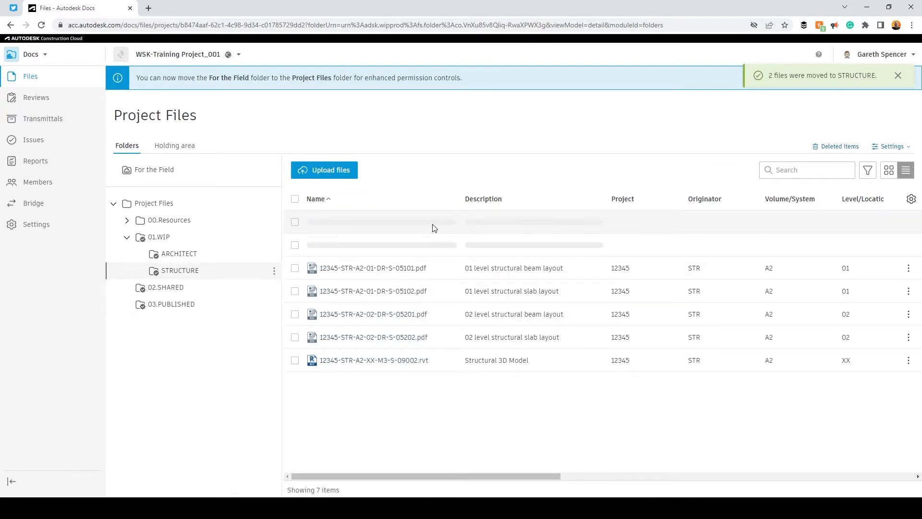
pyautogui.click(295, 222)
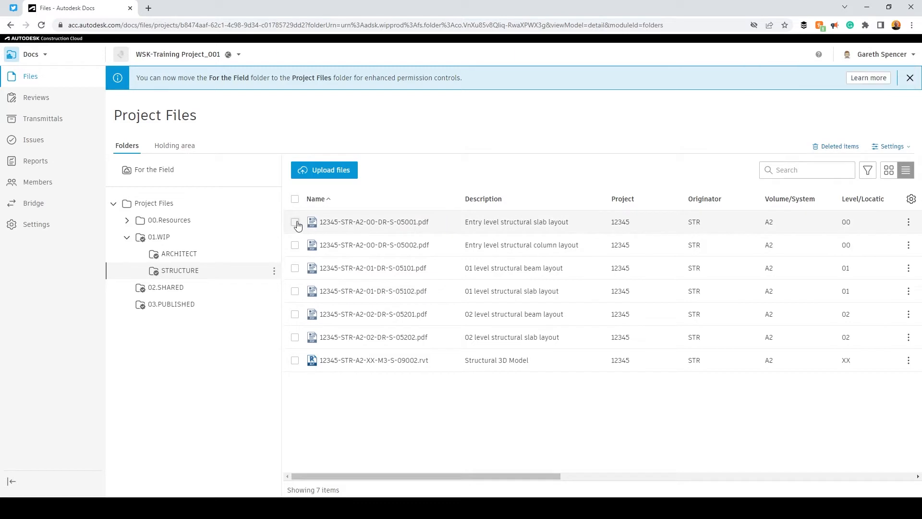
# Review 05001's activity history showing its move to 02.SHARED and back, then close it
pyautogui.click(909, 223)
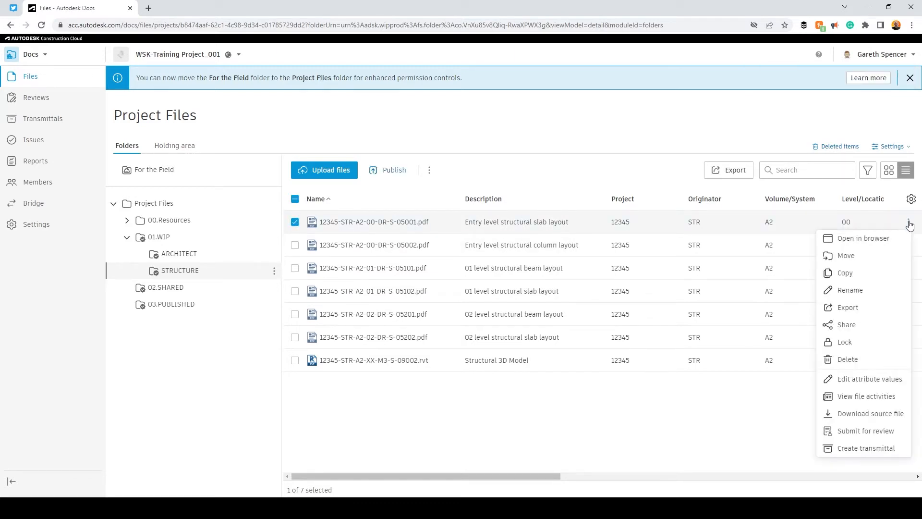
pyautogui.click(875, 406)
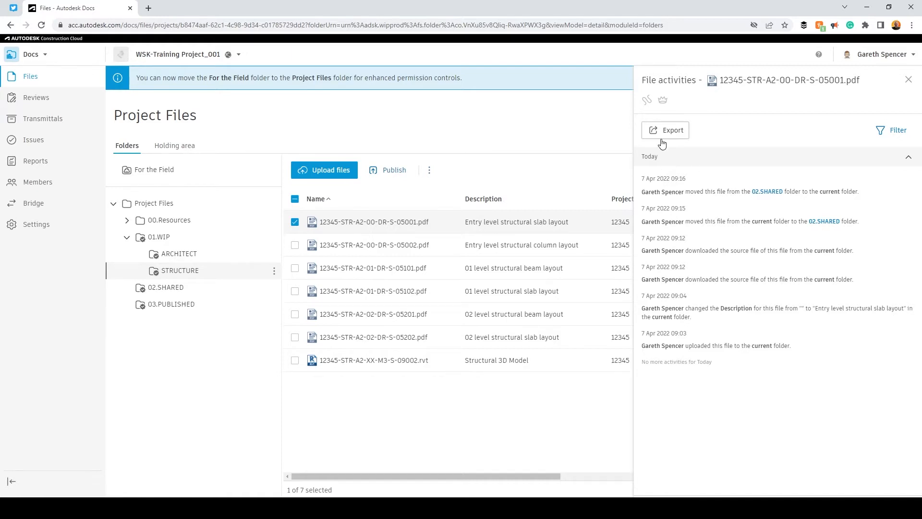
pyautogui.click(906, 81)
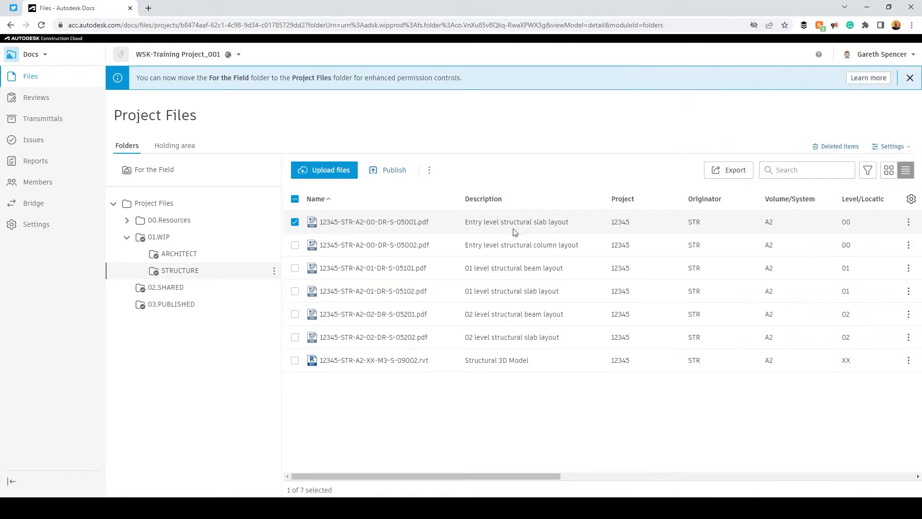
# Copy drawings 05001 and 05002 into 02.SHARED and view that folder
pyautogui.click(295, 245)
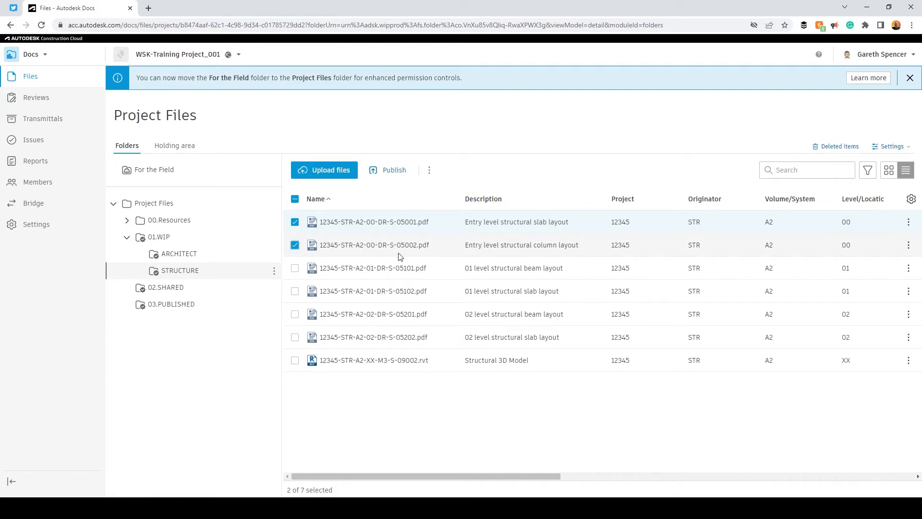
pyautogui.click(431, 170)
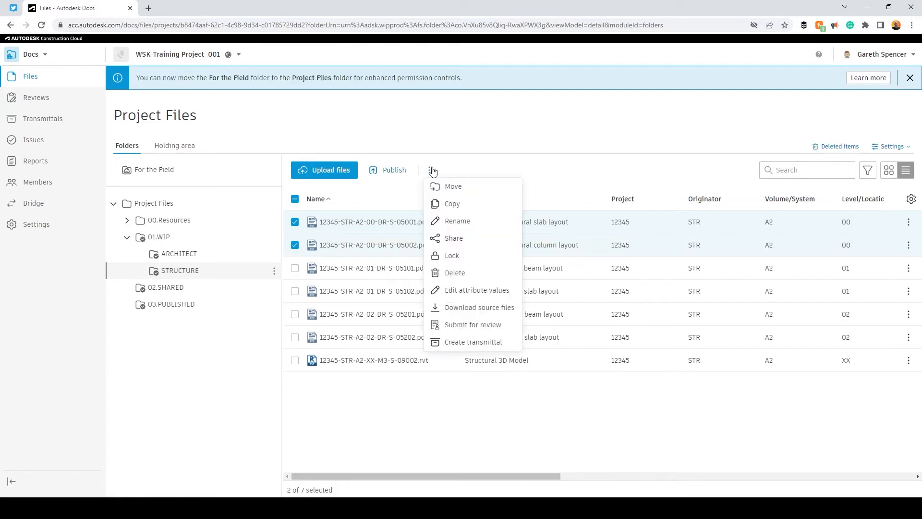
pyautogui.click(446, 204)
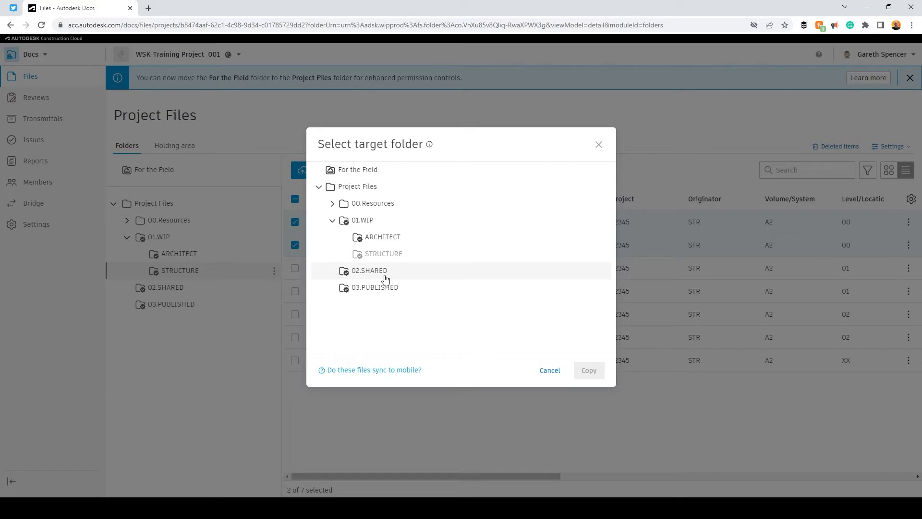
pyautogui.click(382, 275)
pyautogui.click(588, 371)
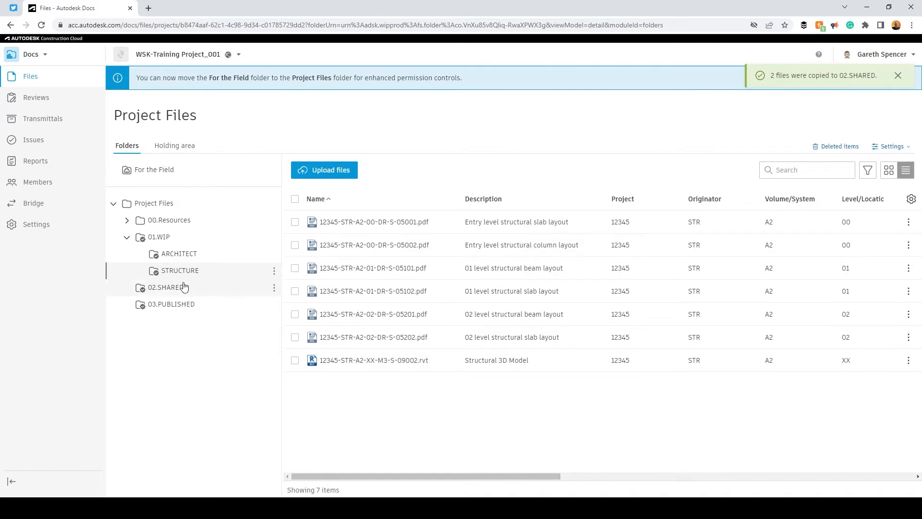
pyautogui.click(154, 288)
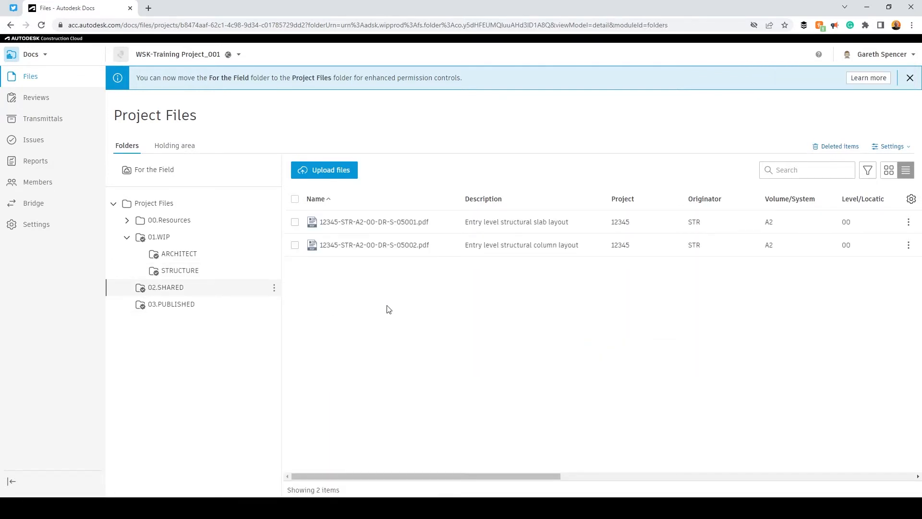
# Return to STRUCTURE and scroll its table sideways to review all seven files' columns
pyautogui.moveTo(495, 475); pyautogui.dragTo(781, 472)
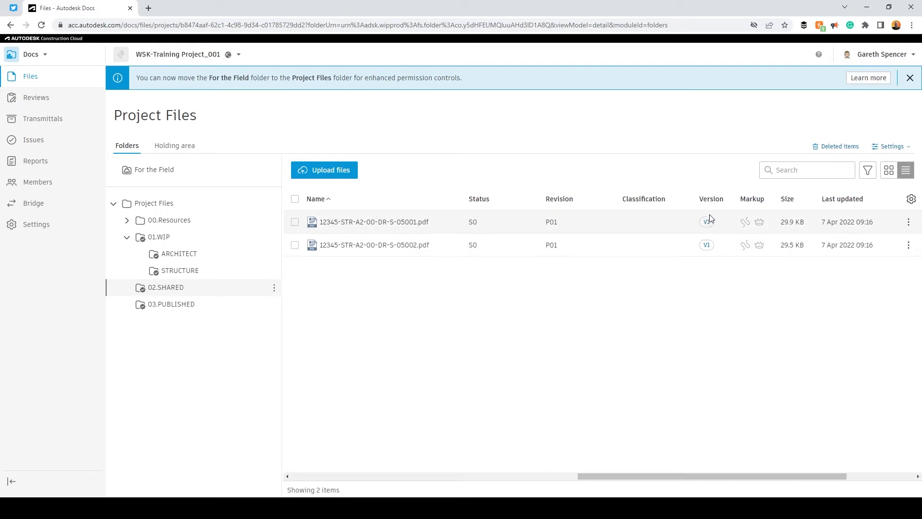
pyautogui.click(192, 272)
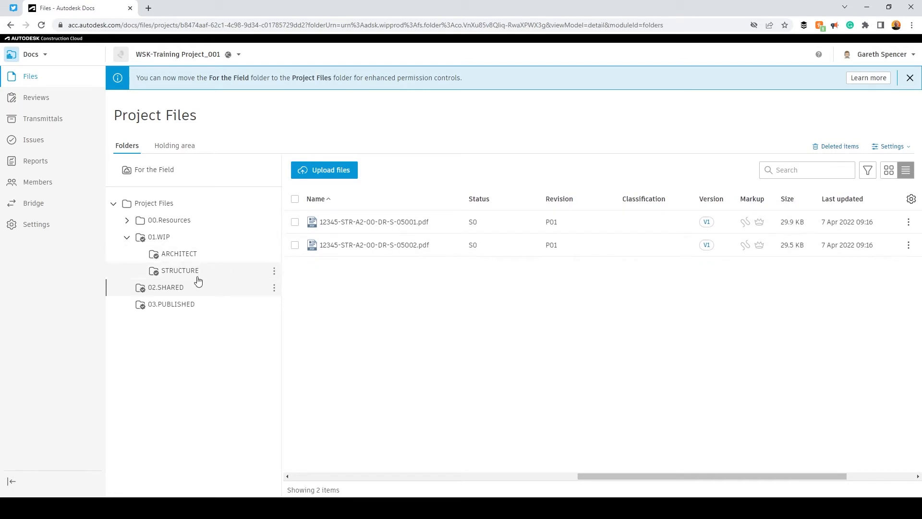
pyautogui.moveTo(510, 482); pyautogui.dragTo(782, 480)
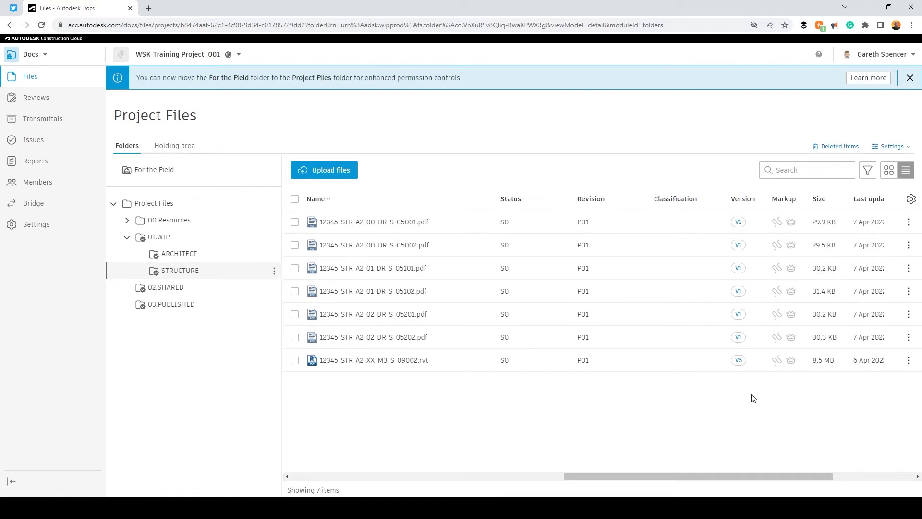
pyautogui.moveTo(747, 477); pyautogui.dragTo(840, 485)
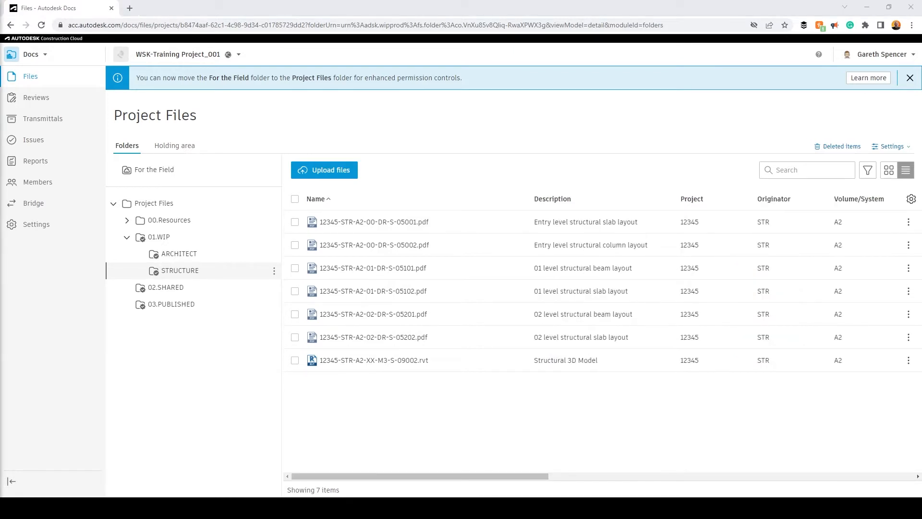
# Open 05001.pdf in the viewer, check its V1 version list, and show the Layers panel
pyautogui.click(394, 223)
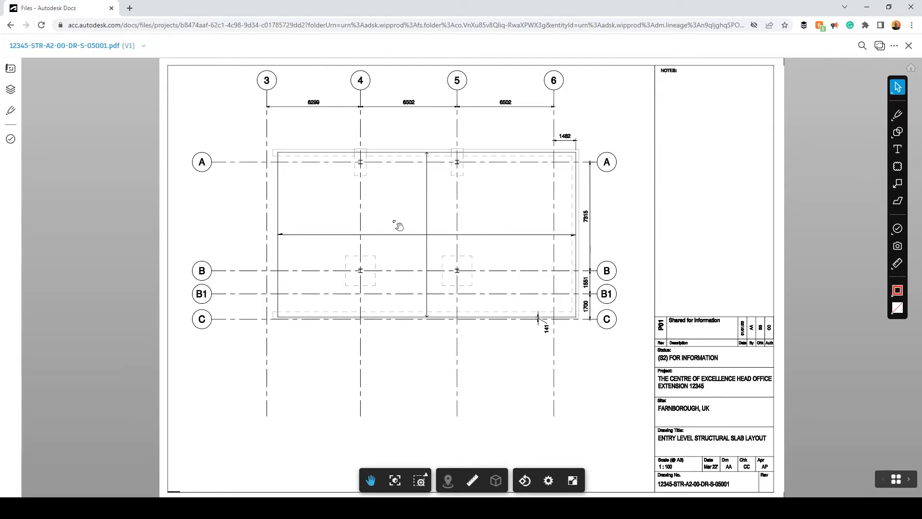
pyautogui.click(119, 51)
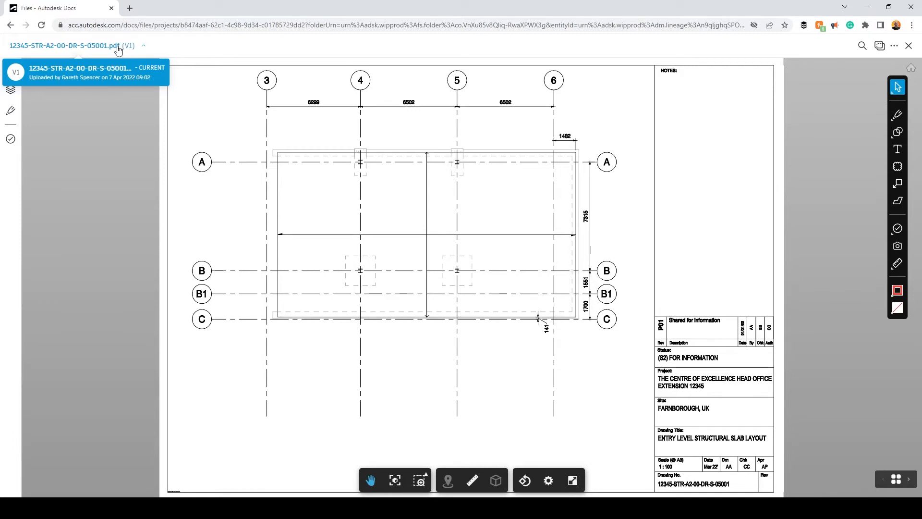
pyautogui.click(10, 177)
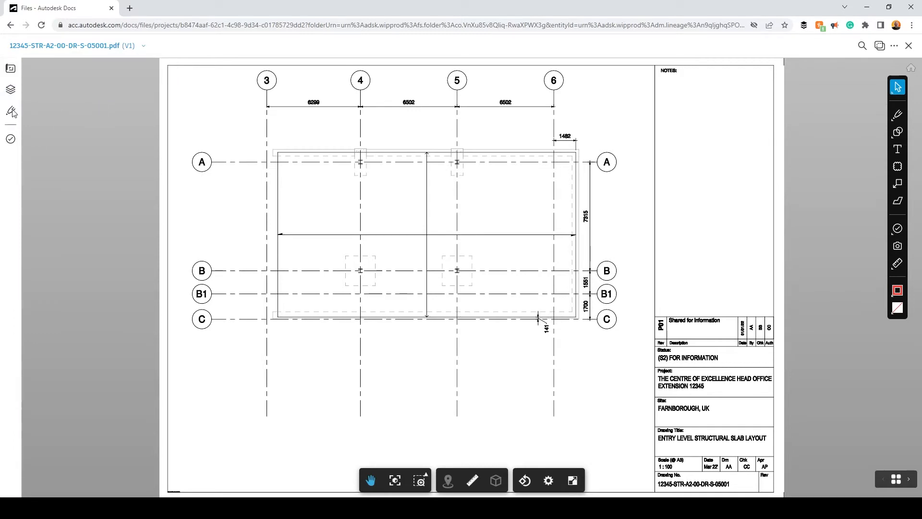
pyautogui.click(11, 69)
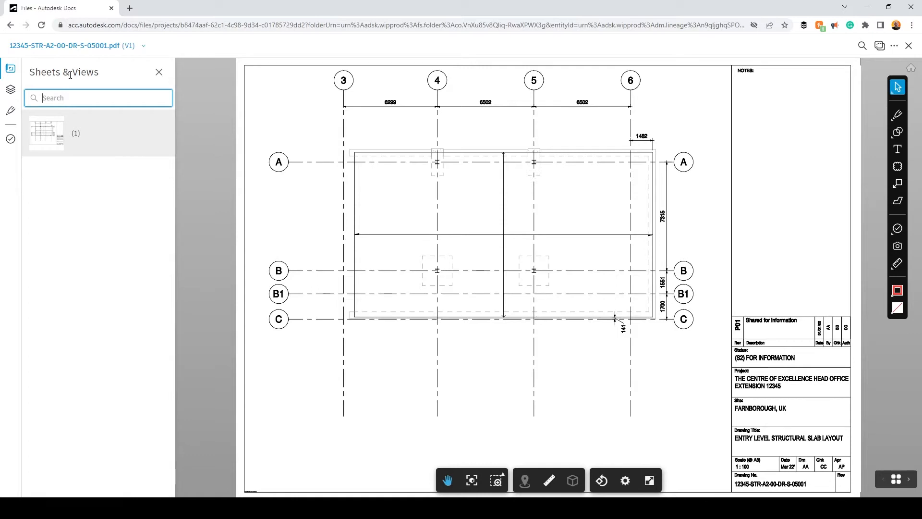
pyautogui.click(10, 89)
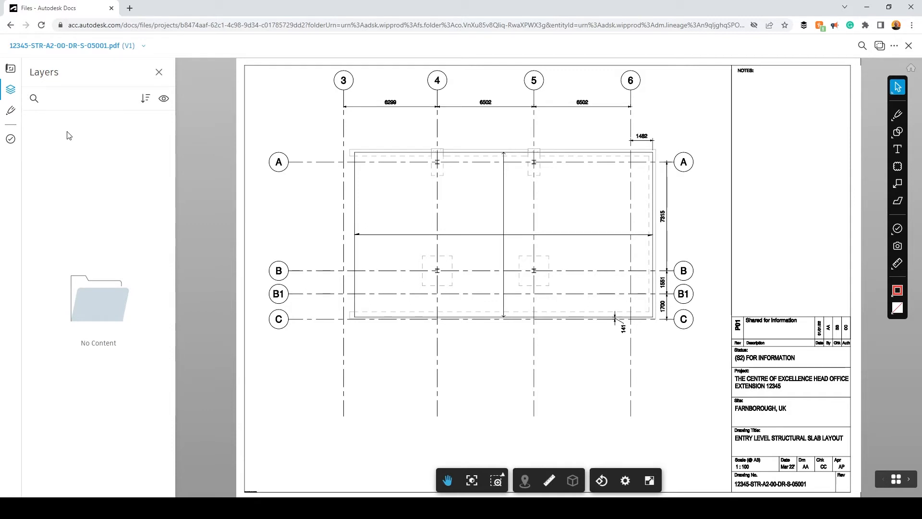
# Show the mark-ups list for the 05001 slab layout drawing, which is still empty
pyautogui.click(10, 110)
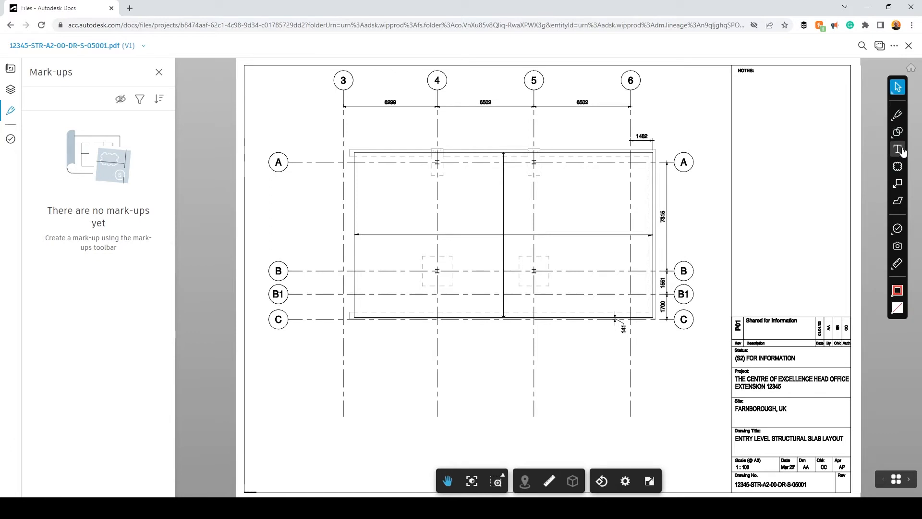
# Draw a red revision cloud around the 141 dimension near grid C/6
pyautogui.click(898, 166)
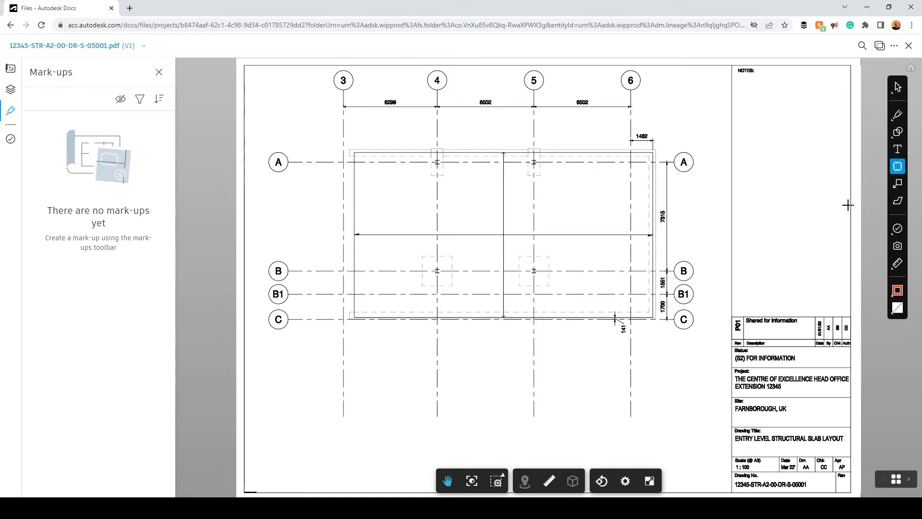
pyautogui.moveTo(576, 296); pyautogui.dragTo(655, 361)
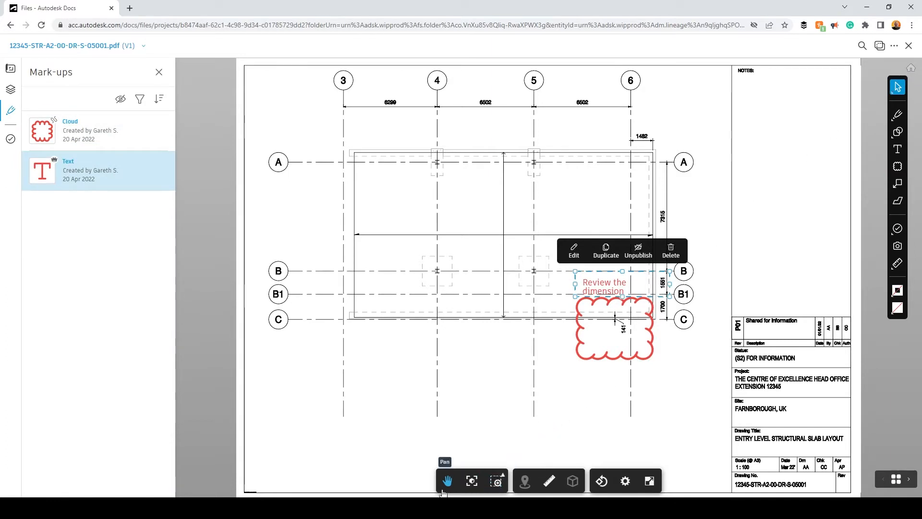
pyautogui.moveTo(507, 408)
pyautogui.mouseDown()
pyautogui.moveTo(441, 418)
pyautogui.moveTo(546, 418)
pyautogui.moveTo(454, 403)
pyautogui.mouseUp()
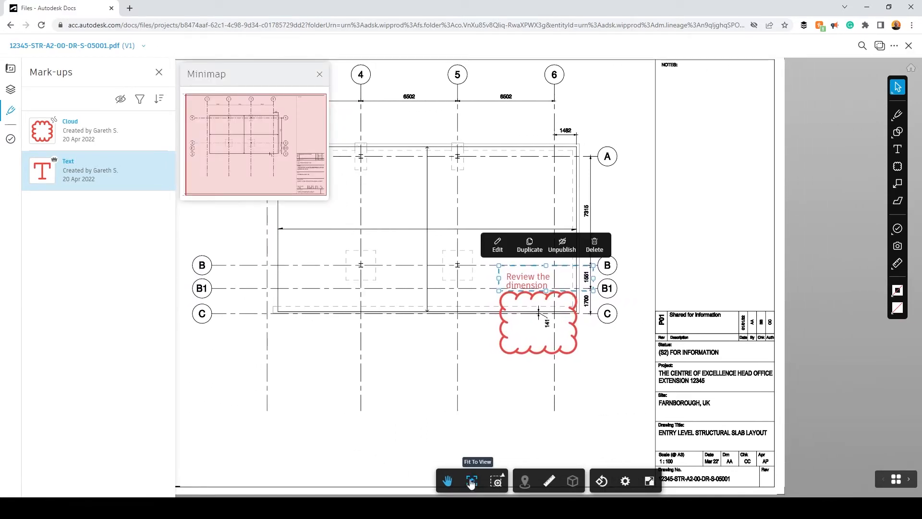
pyautogui.scroll(5, 772, 433)
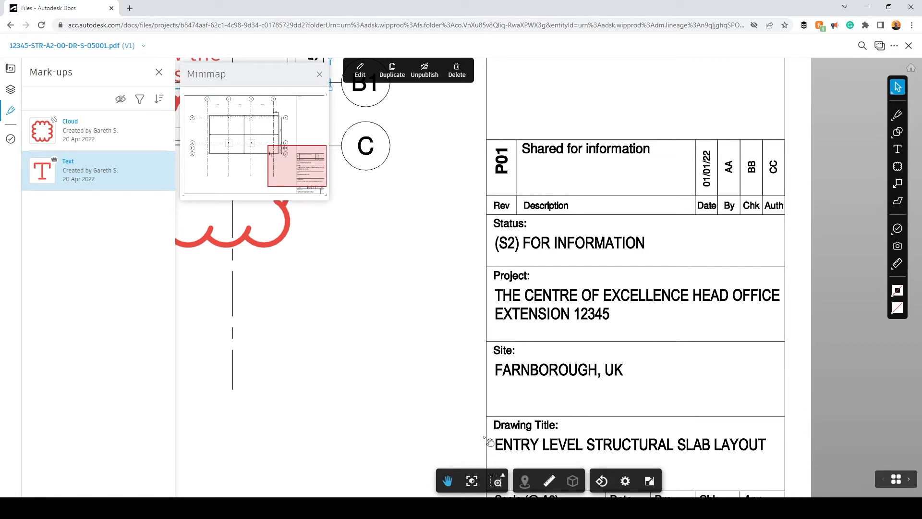
# Zoom-window onto the clouded 141 dimension, then zoom back out to the full sheet
pyautogui.click(475, 485)
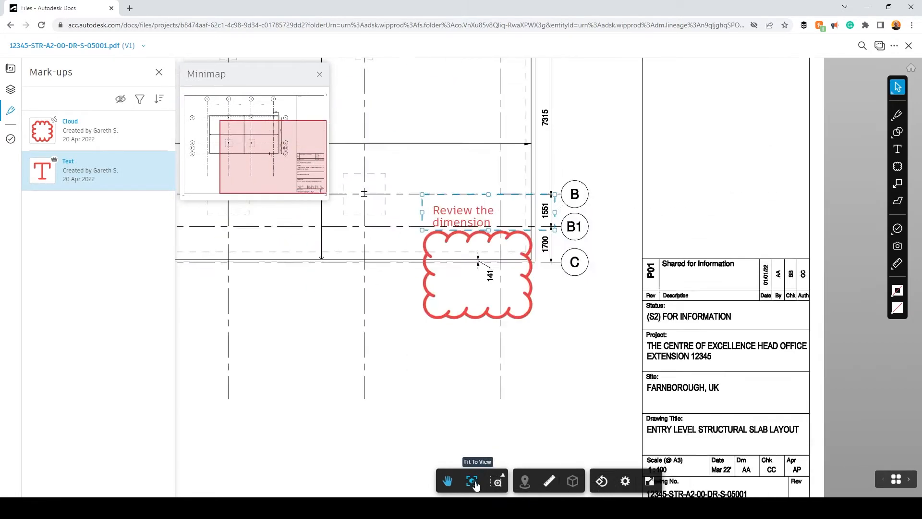
pyautogui.click(524, 418)
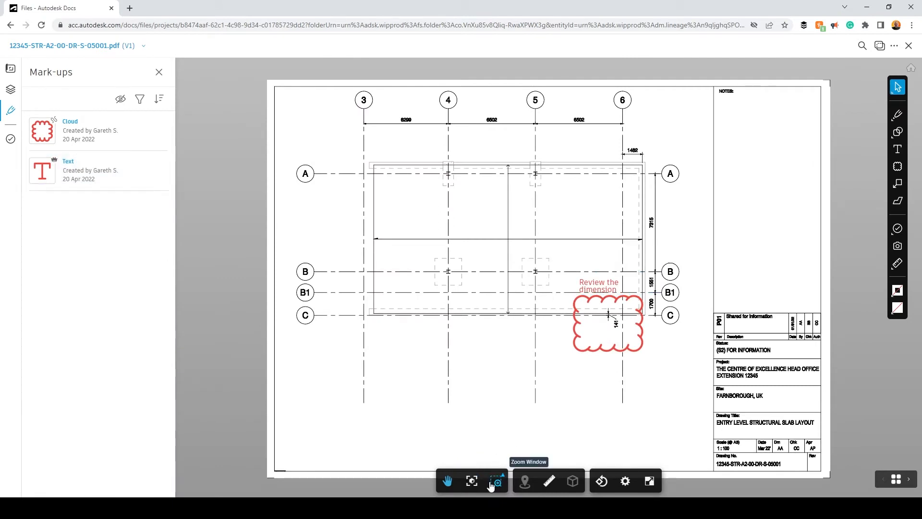
pyautogui.click(499, 485)
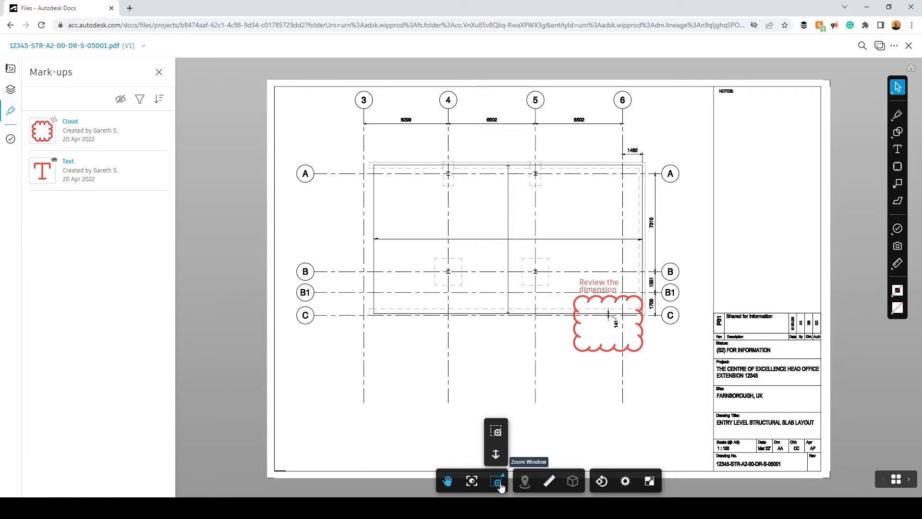
pyautogui.click(496, 431)
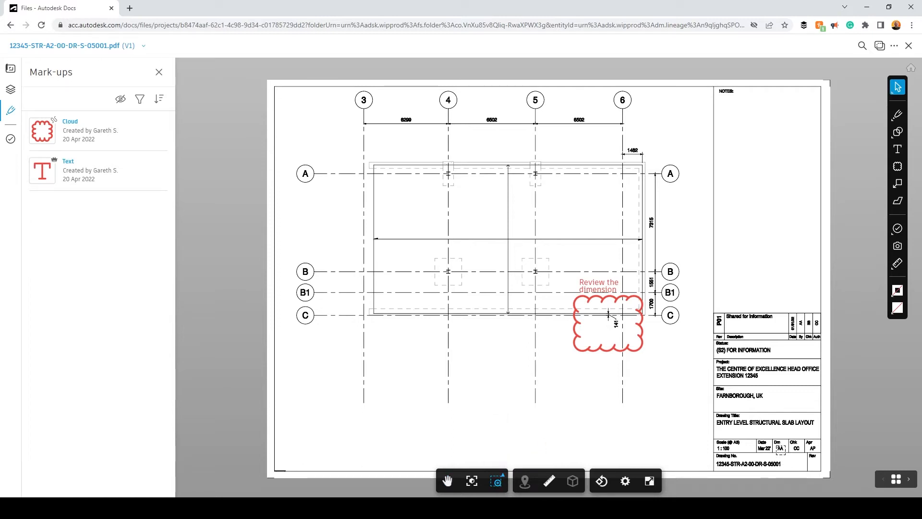
pyautogui.moveTo(547, 266); pyautogui.dragTo(688, 378)
pyautogui.press('Escape')
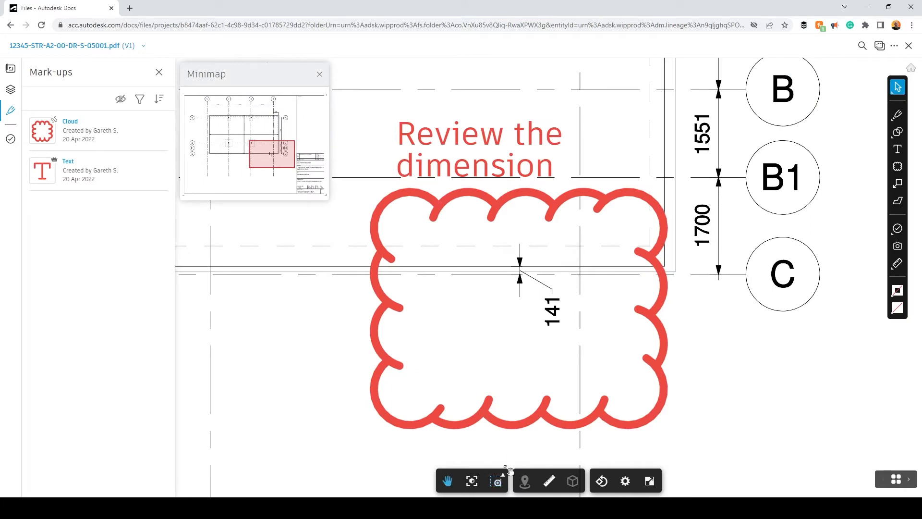
pyautogui.click(502, 479)
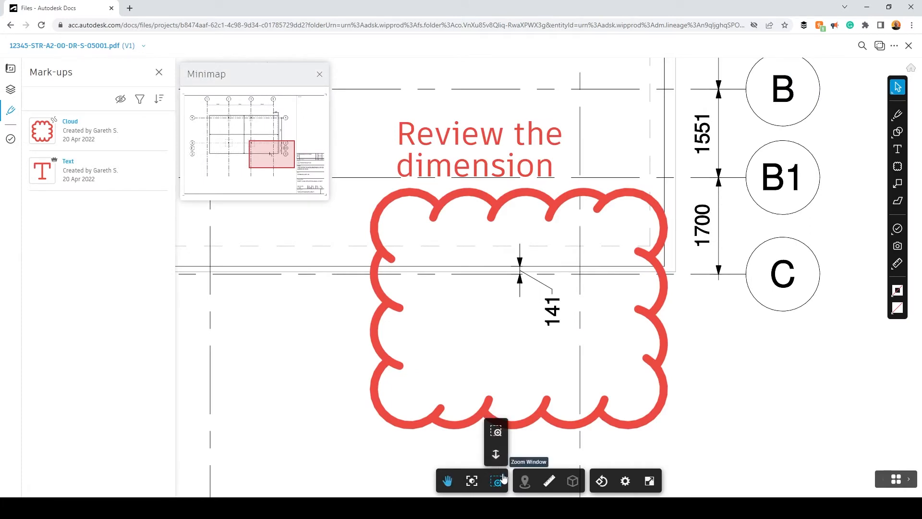
pyautogui.click(496, 451)
pyautogui.moveTo(530, 371)
pyautogui.mouseDown()
pyautogui.moveTo(535, 243)
pyautogui.moveTo(547, 431)
pyautogui.moveTo(555, 355)
pyautogui.moveTo(547, 327)
pyautogui.moveTo(544, 486)
pyautogui.mouseUp()
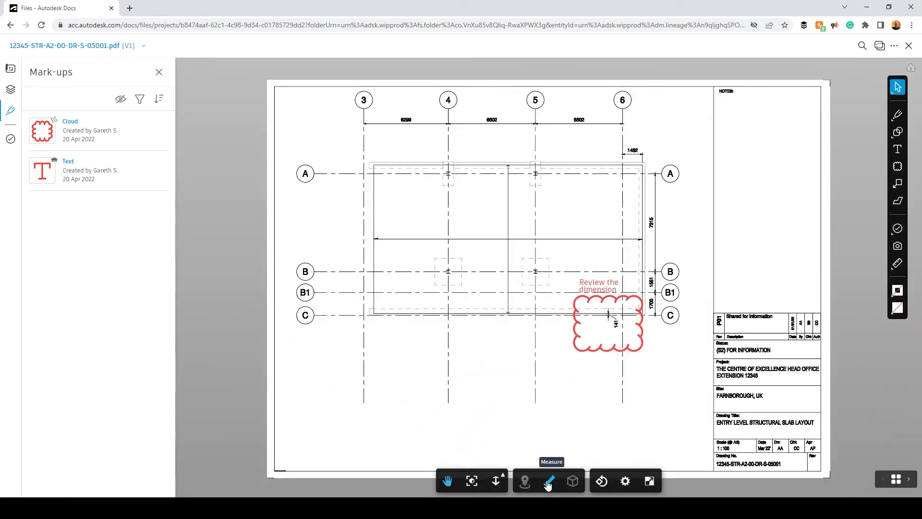
# Calibrate the 05001 drawing to 1:100 scale in Millimetre with precision 1
pyautogui.click(550, 483)
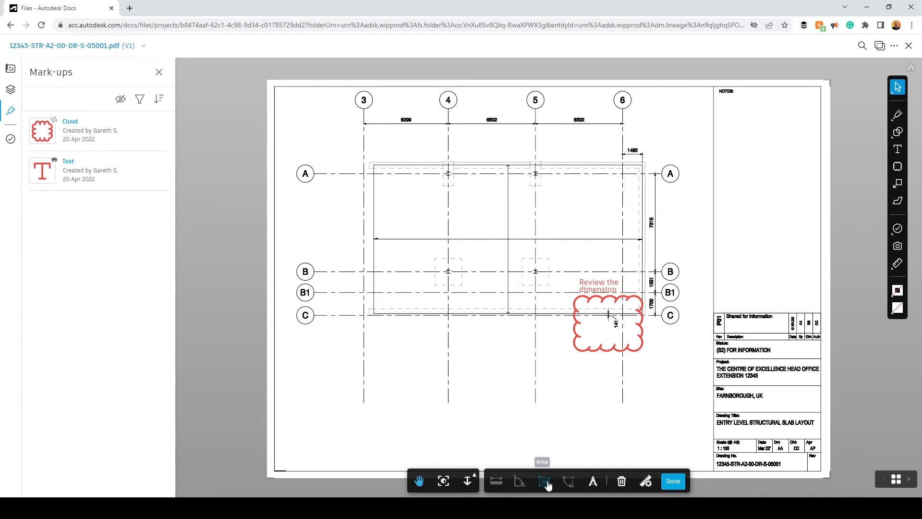
pyautogui.click(603, 480)
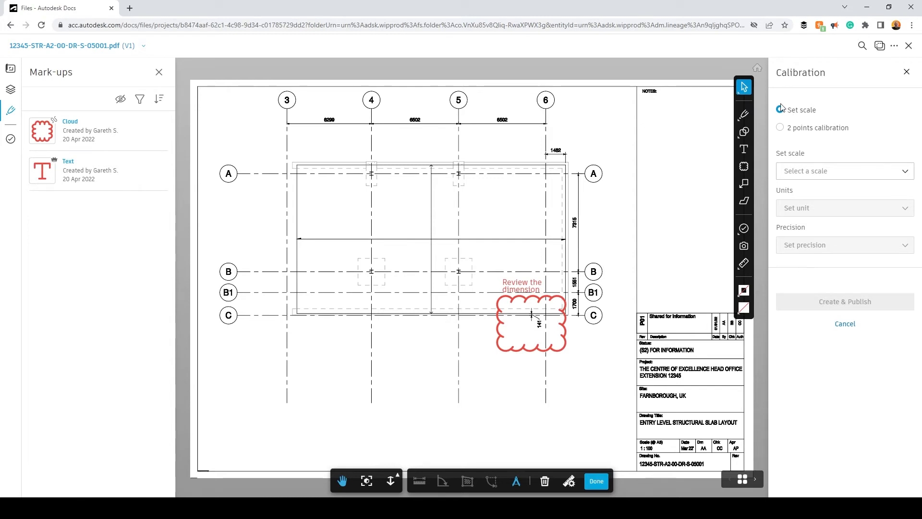
pyautogui.click(822, 174)
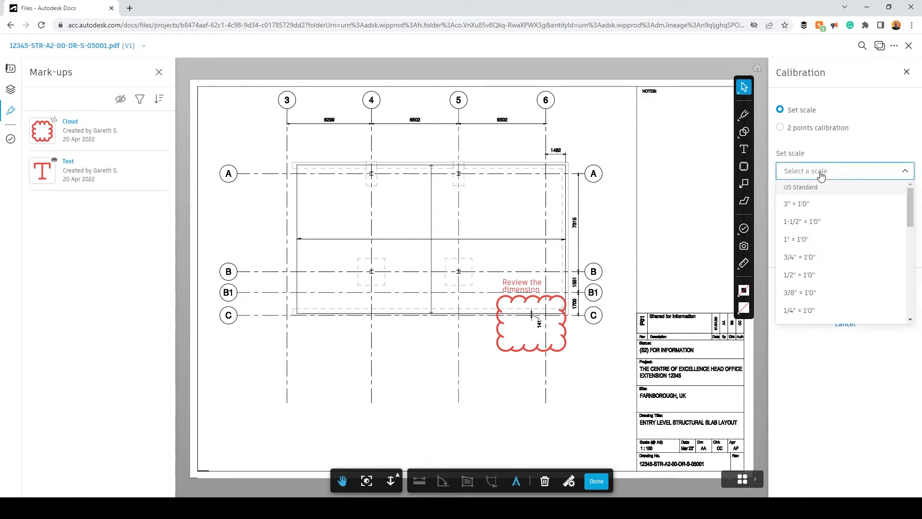
pyautogui.moveTo(911, 201); pyautogui.dragTo(909, 289)
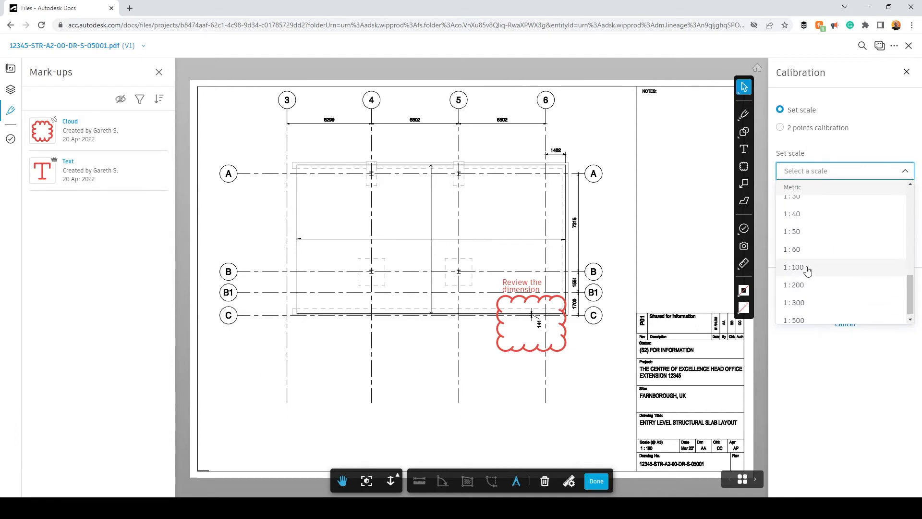
pyautogui.scroll(10, 649, 489)
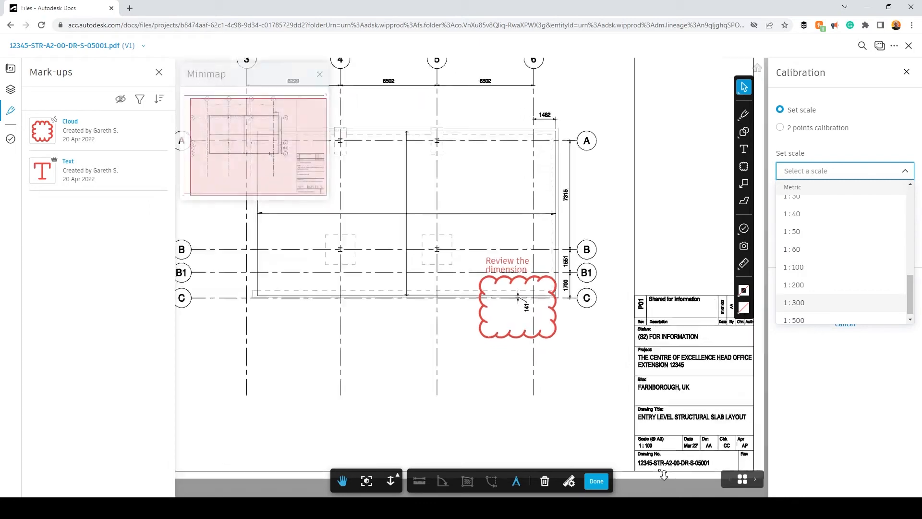
pyautogui.click(808, 269)
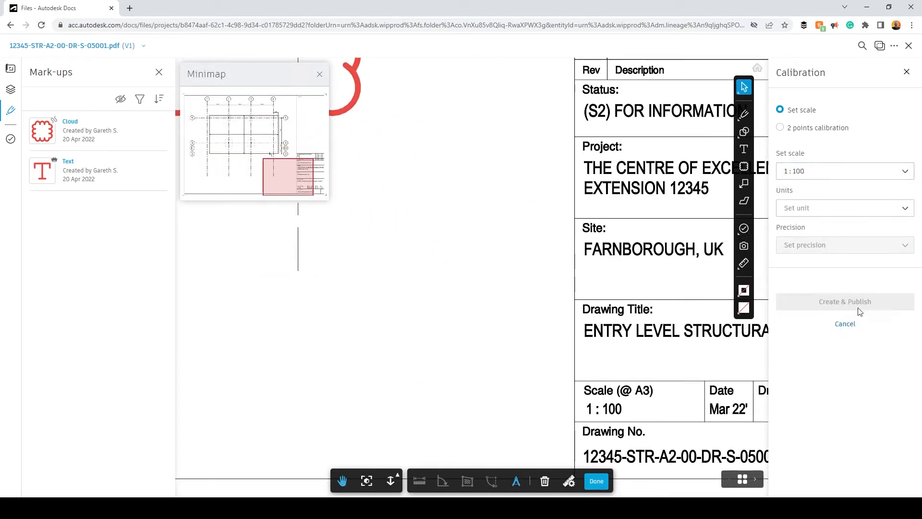
pyautogui.click(815, 208)
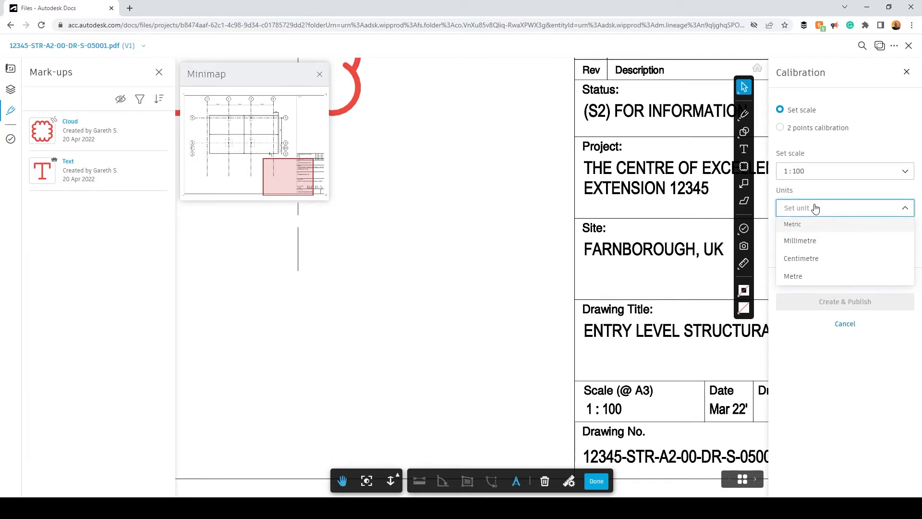
pyautogui.click(817, 241)
pyautogui.click(821, 246)
pyautogui.click(801, 262)
pyautogui.click(845, 300)
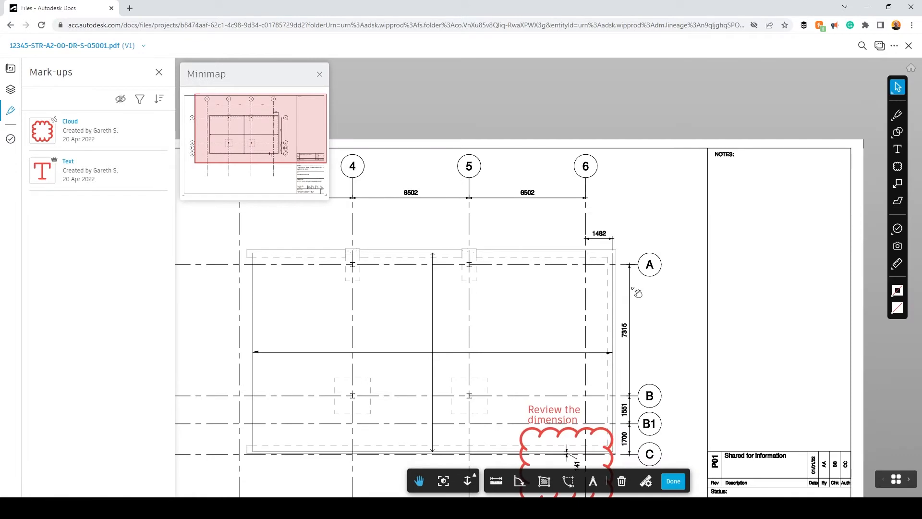
# Measure the 6502 mm bay between gridlines 5 and 6
pyautogui.moveTo(633, 288)
pyautogui.mouseDown()
pyautogui.moveTo(585, 256)
pyautogui.moveTo(585, 218)
pyautogui.mouseUp()
pyautogui.scroll(-1, 585, 218)
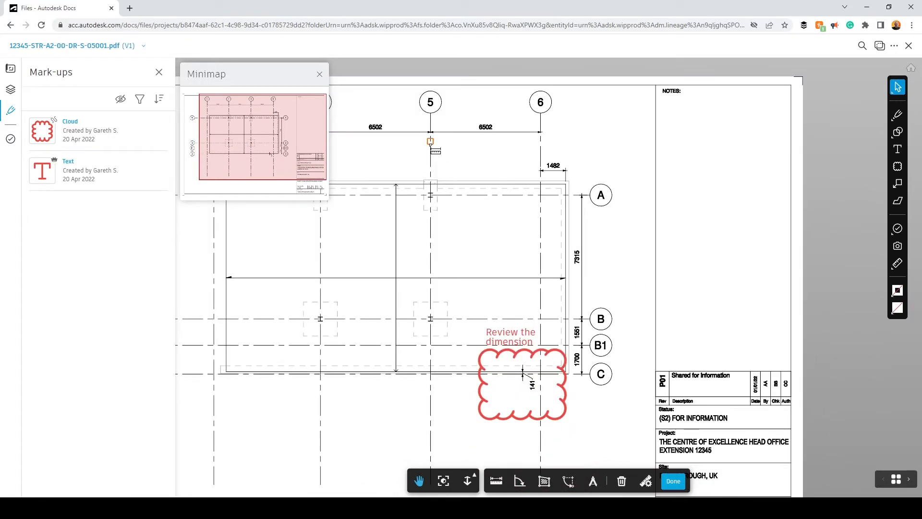
pyautogui.click(431, 141)
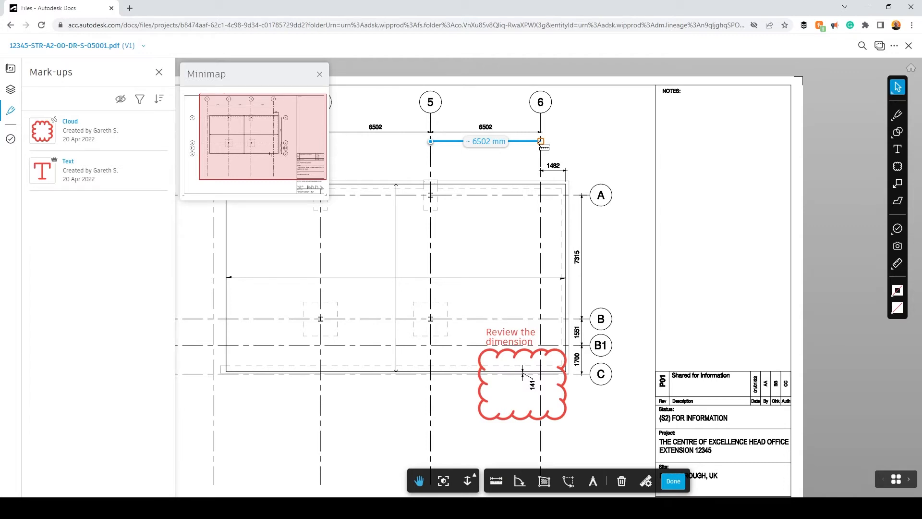
pyautogui.click(541, 141)
# Measure the 1482 mm offset beyond gridline 6 at grid A, then exit measuring
pyautogui.scroll(3, 487, 123)
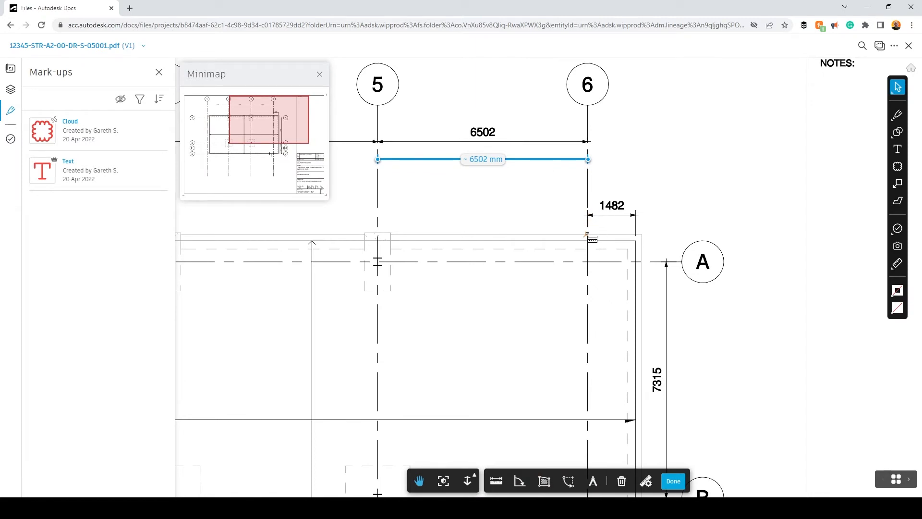
pyautogui.scroll(3, 589, 251)
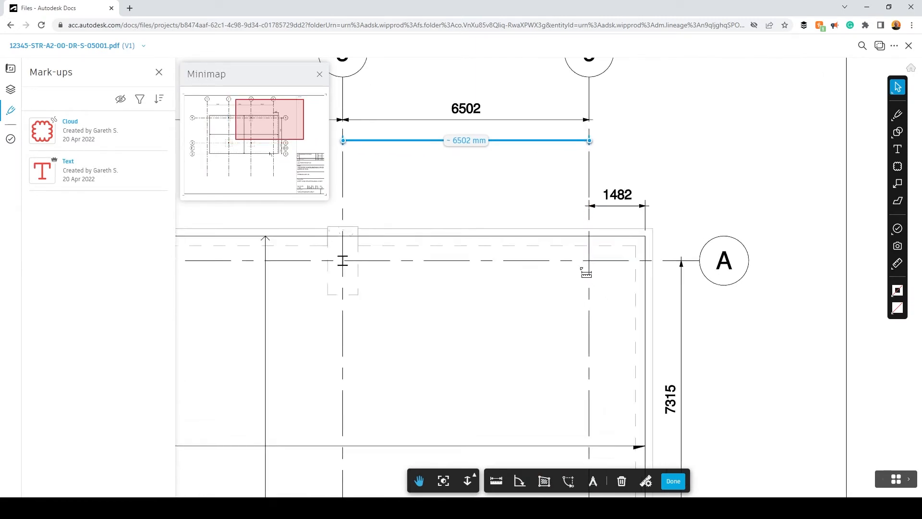
pyautogui.click(591, 251)
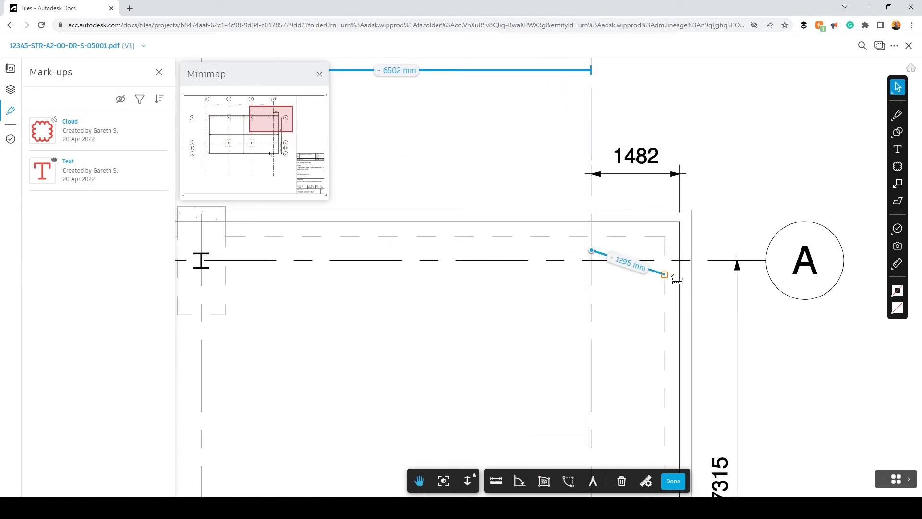
pyautogui.click(679, 250)
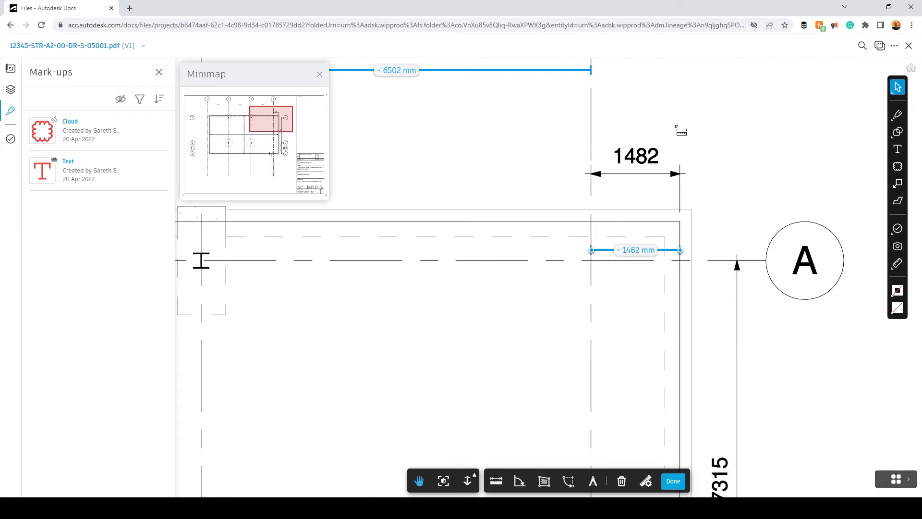
pyautogui.scroll(-5, 664, 178)
pyautogui.scroll(-5, 665, 177)
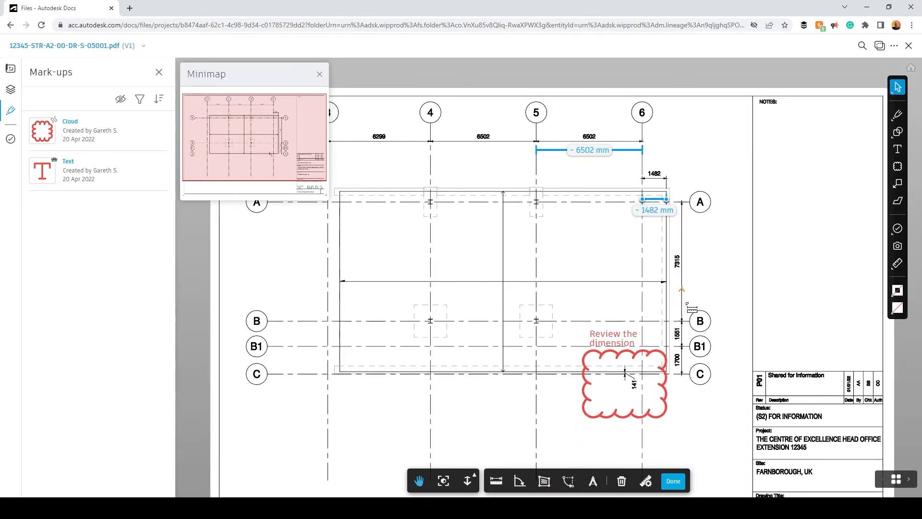
pyautogui.click(673, 481)
# Open and dismiss the viewer settings and the more file options menu
pyautogui.click(626, 486)
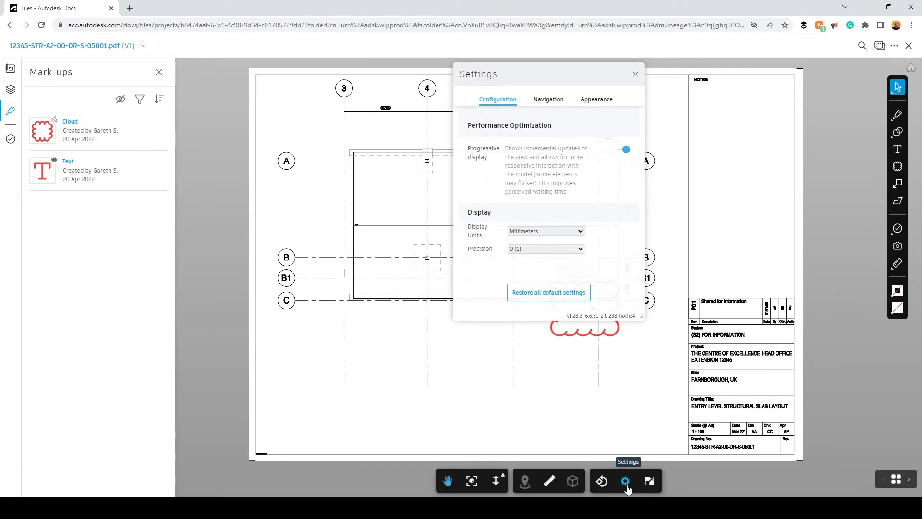
pyautogui.click(893, 47)
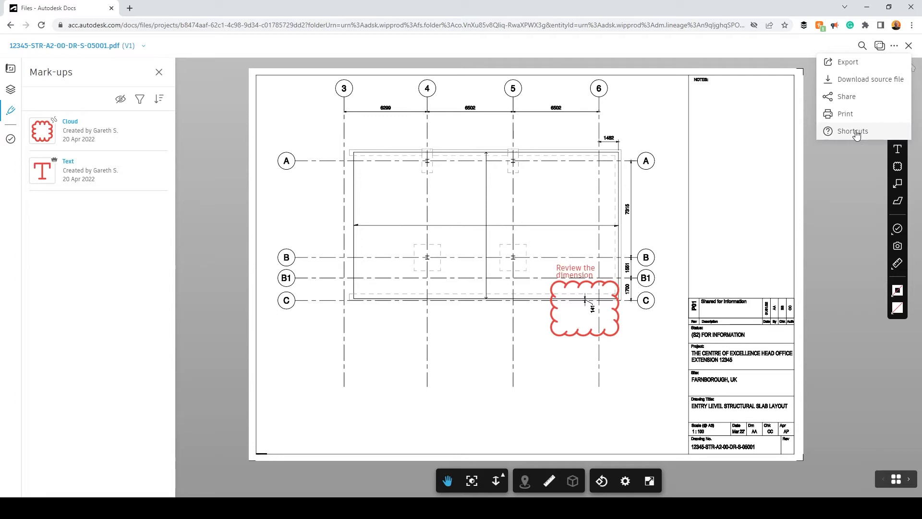
pyautogui.click(894, 45)
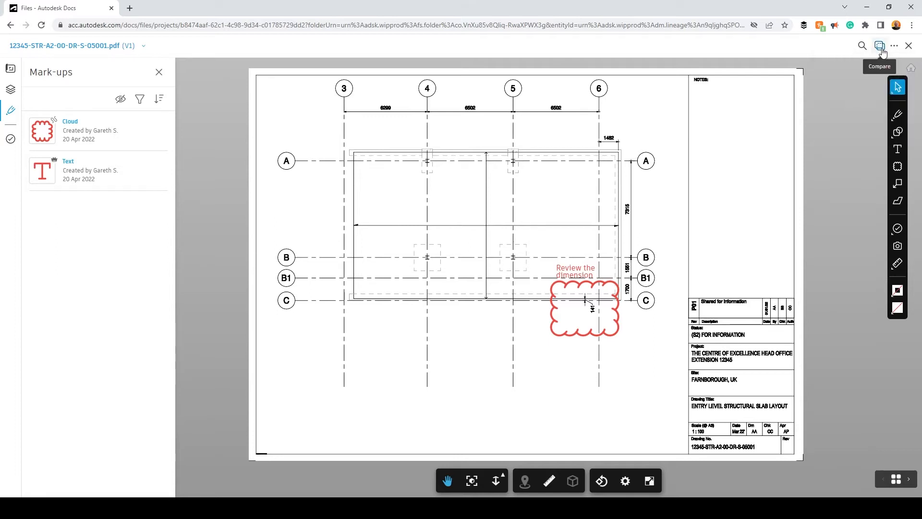
# Search the drawing for 'entry' to jump to the title block match
pyautogui.click(863, 48)
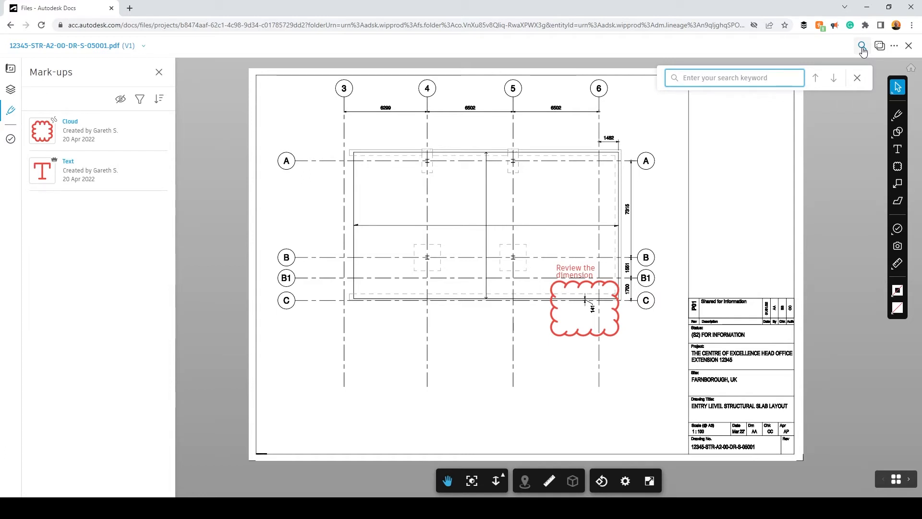
pyautogui.write('entry')
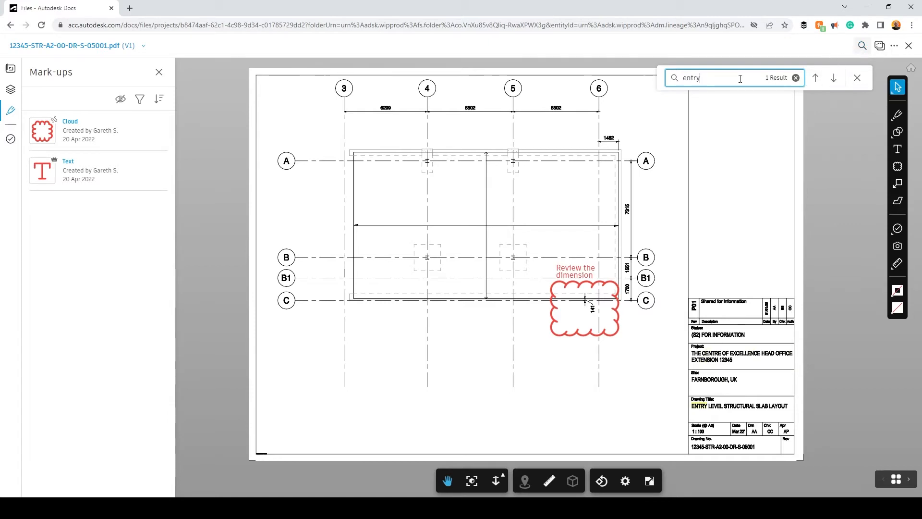
pyautogui.press('Return')
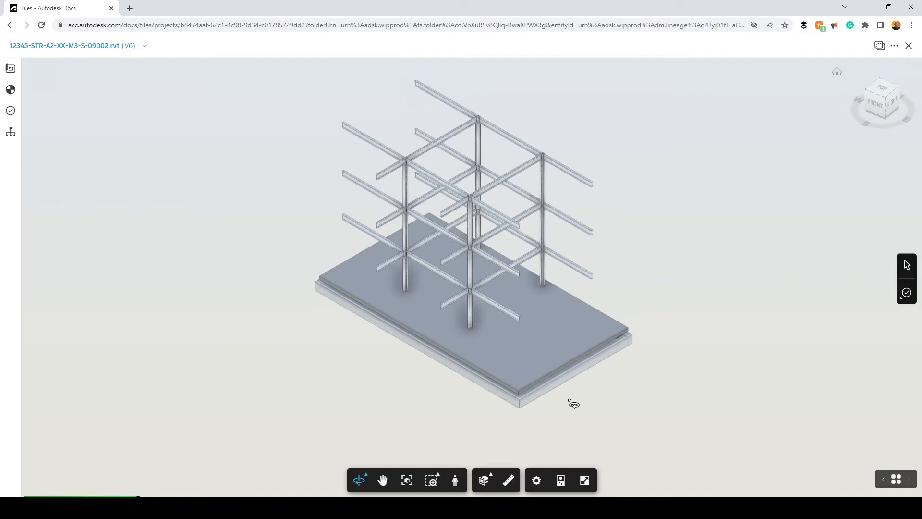
# Orbit and zoom around the V6 structural model, selecting the corner column
pyautogui.moveTo(576, 401); pyautogui.dragTo(570, 383)
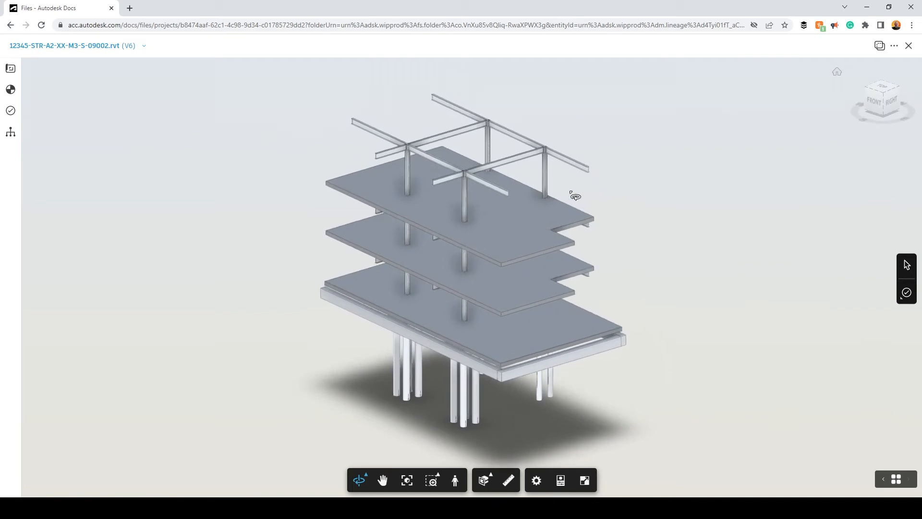
pyautogui.click(546, 176)
pyautogui.moveTo(607, 193); pyautogui.dragTo(588, 198)
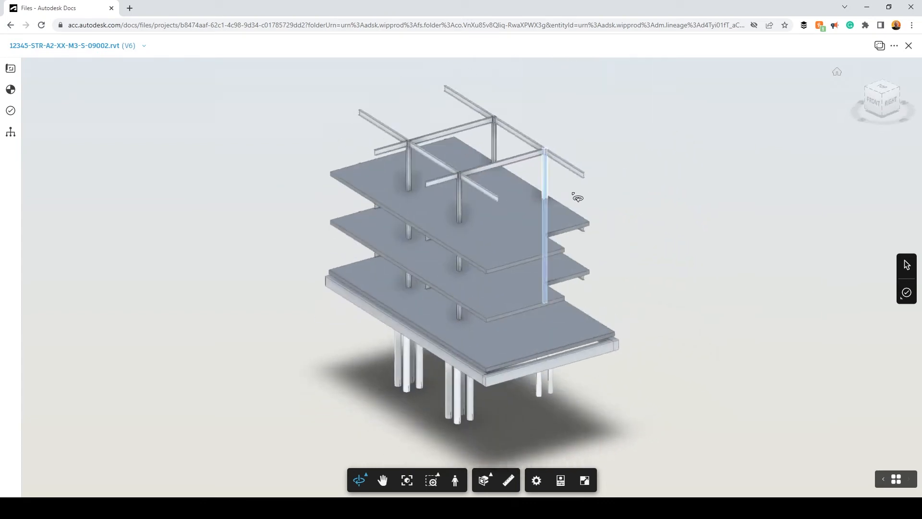
pyautogui.scroll(5, 498, 226)
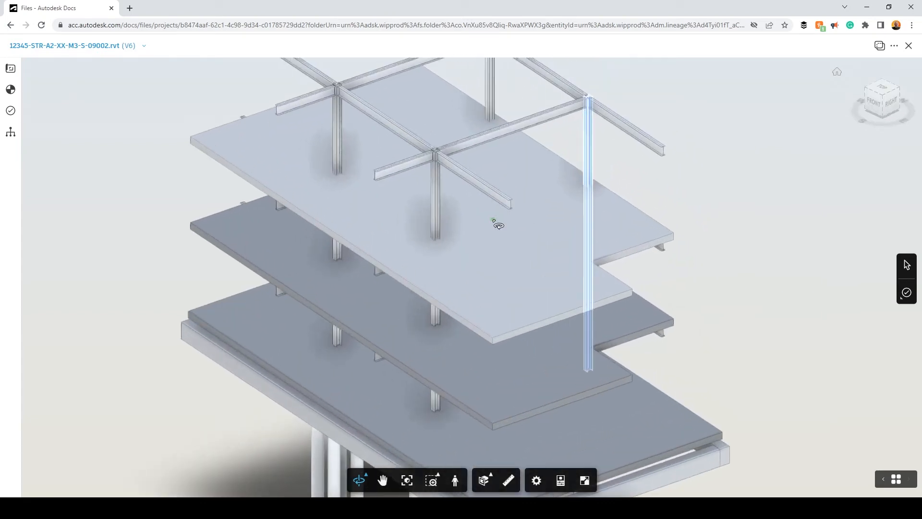
pyautogui.scroll(8, 498, 225)
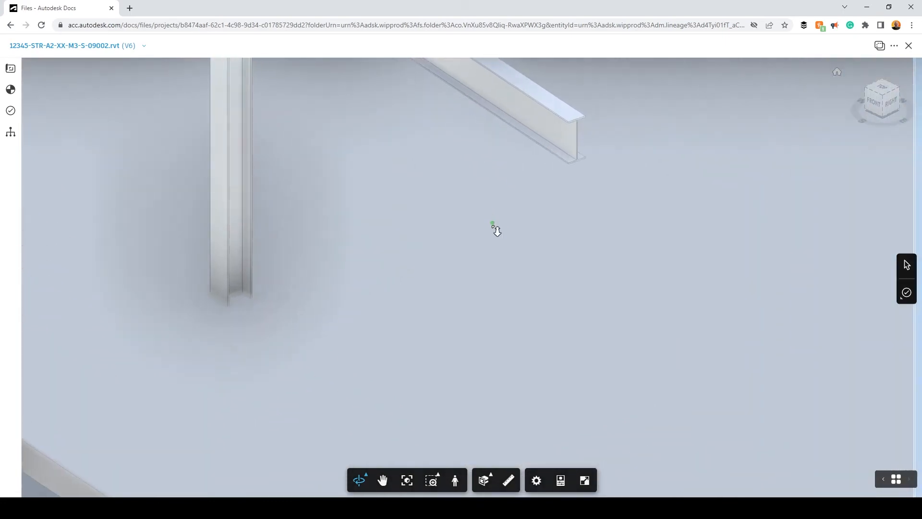
pyautogui.scroll(-10, 498, 230)
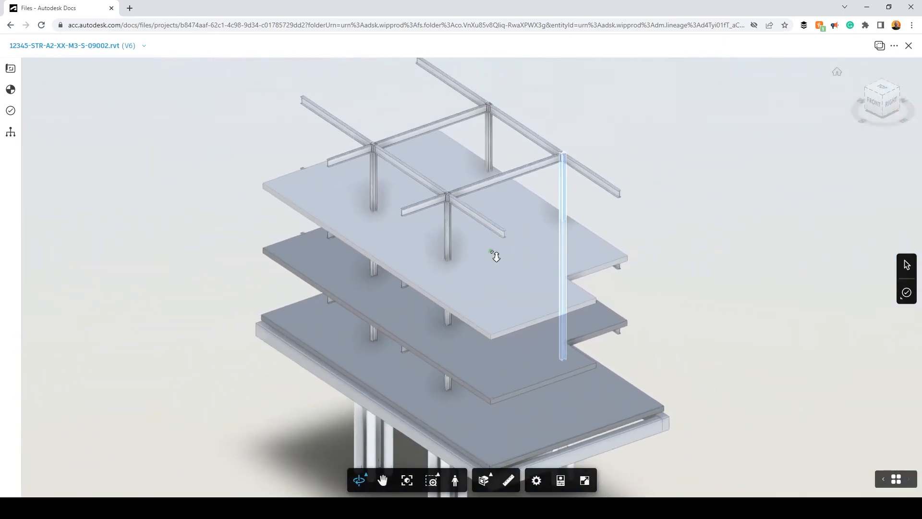
pyautogui.scroll(5, 494, 255)
pyautogui.scroll(-6, 495, 256)
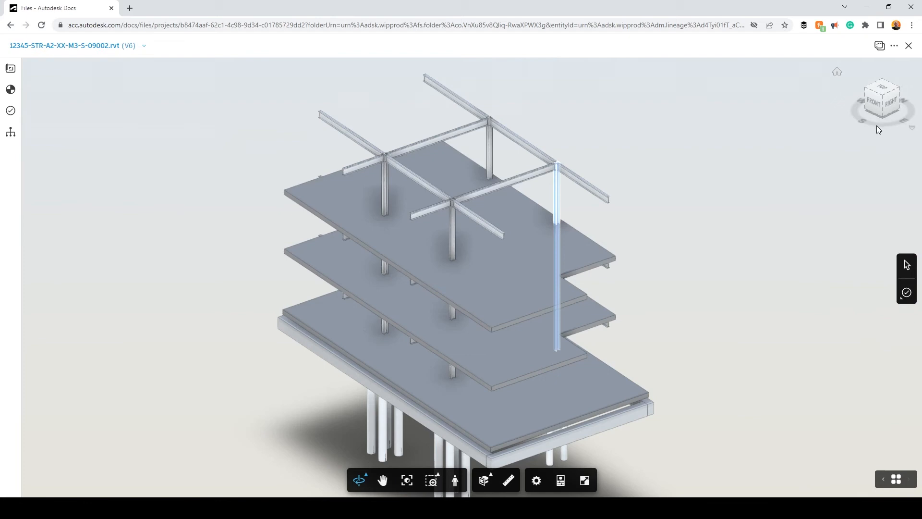
# Show the RIGHT view, return Home, and bring up the V1–V6 version history
pyautogui.click(887, 100)
pyautogui.click(893, 102)
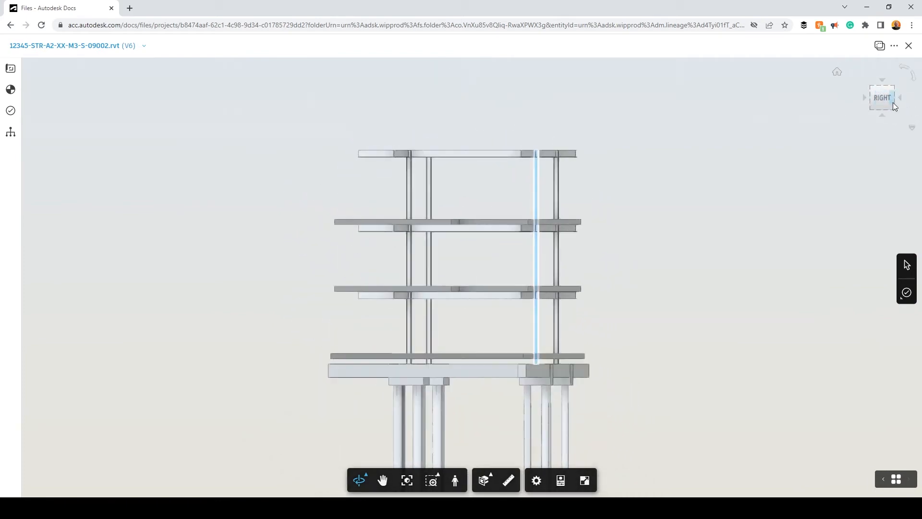
pyautogui.click(838, 73)
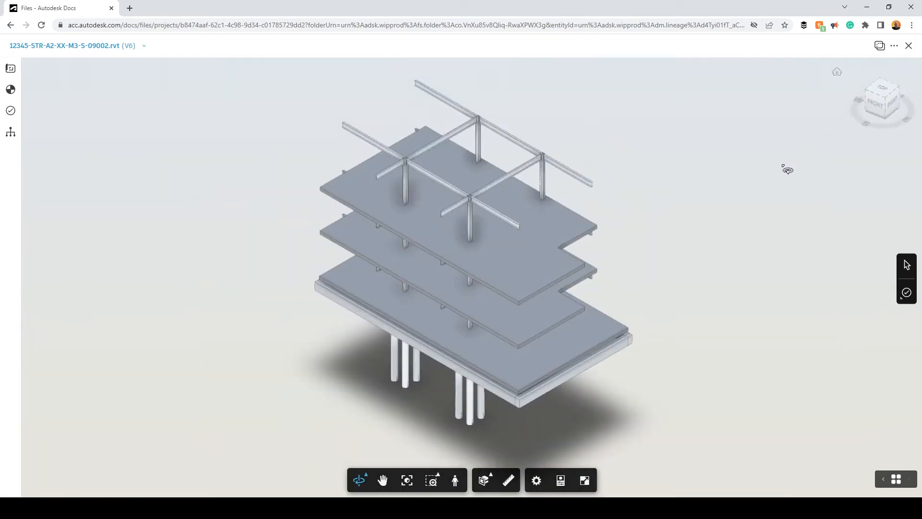
pyautogui.click(132, 50)
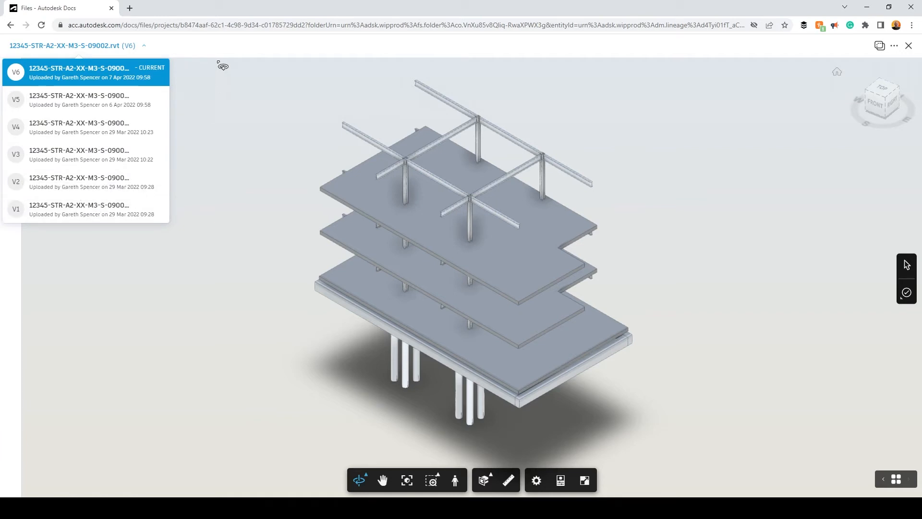
# Isolate 00-Entry Level from the Levels list and raise it in the view
pyautogui.click(195, 57)
pyautogui.click(11, 68)
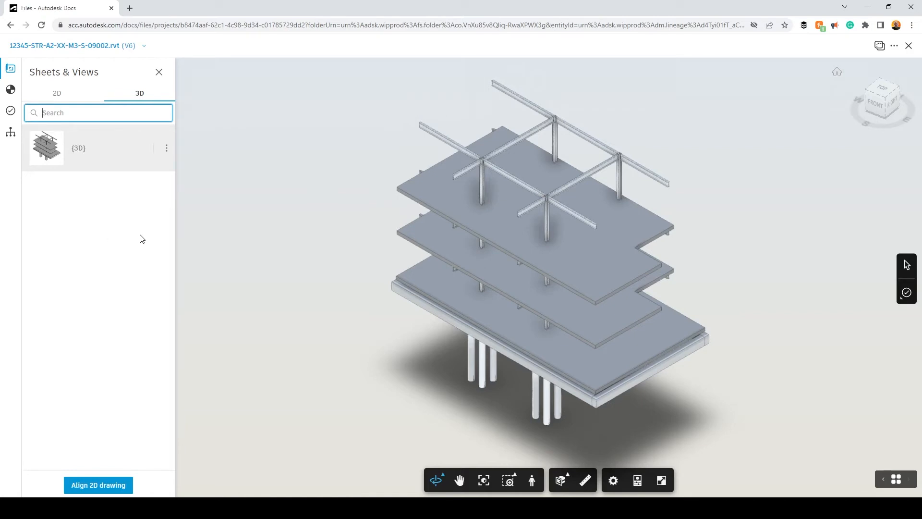
pyautogui.click(10, 89)
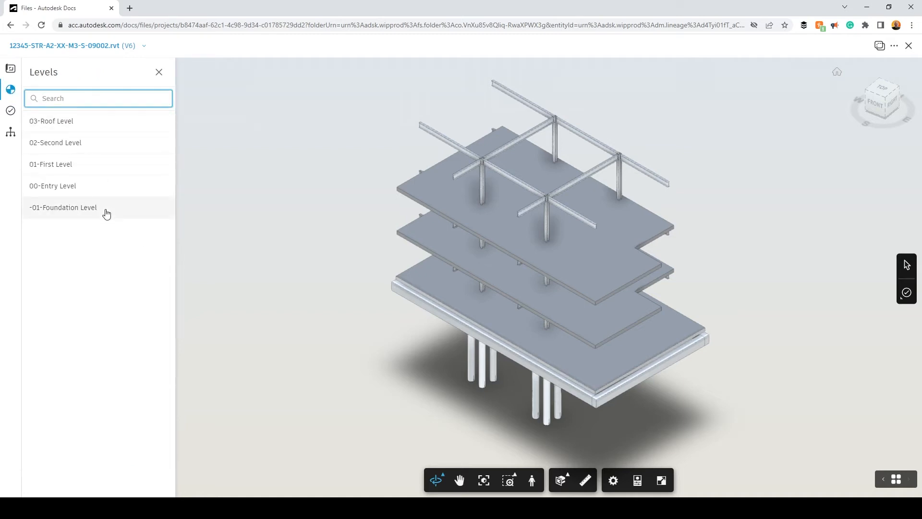
pyautogui.click(70, 191)
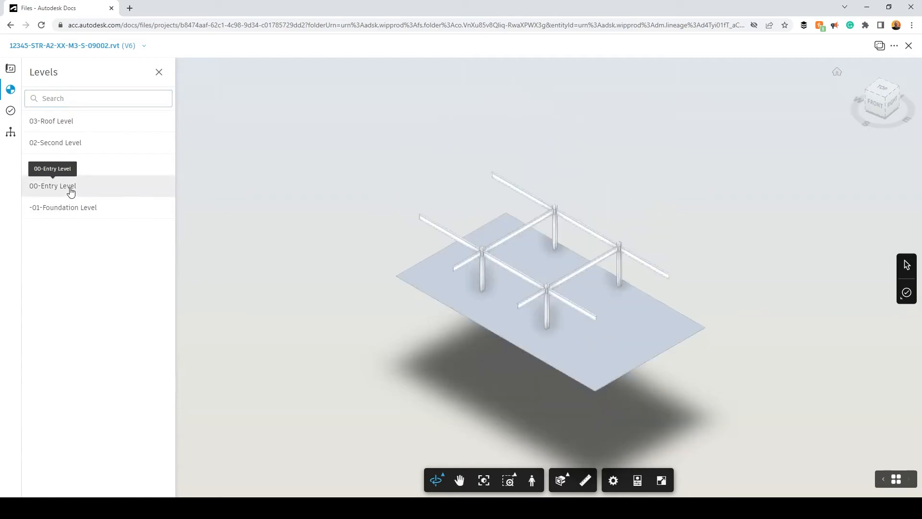
pyautogui.moveTo(704, 410)
pyautogui.mouseDown()
pyautogui.moveTo(701, 380)
pyautogui.moveTo(721, 335)
pyautogui.moveTo(715, 356)
pyautogui.moveTo(704, 353)
pyautogui.mouseUp()
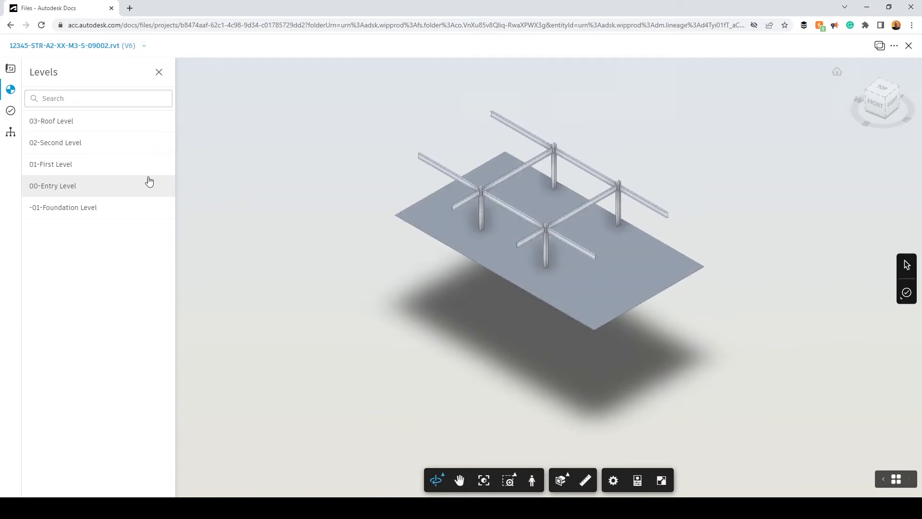
# Pin Observation Issue #1 on the middle slab edge, noting its location may be wrong
pyautogui.click(74, 185)
pyautogui.click(11, 110)
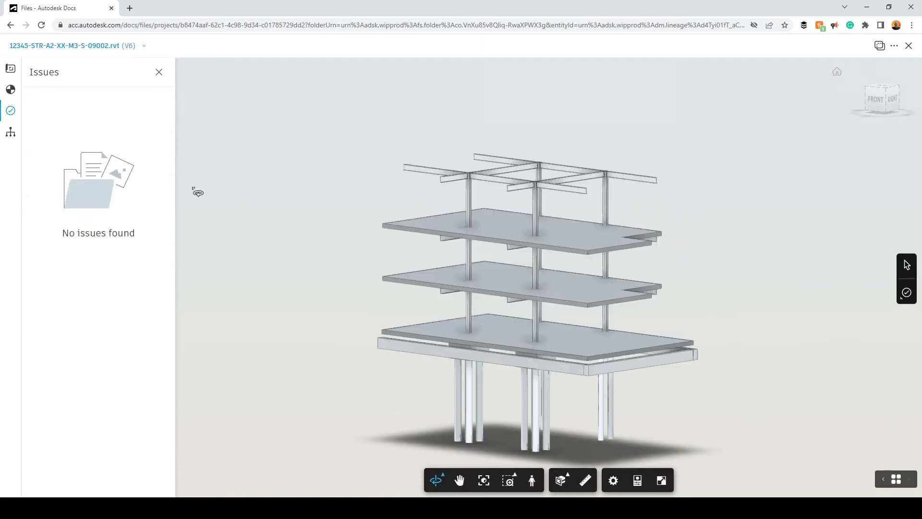
pyautogui.moveTo(711, 325); pyautogui.dragTo(701, 348)
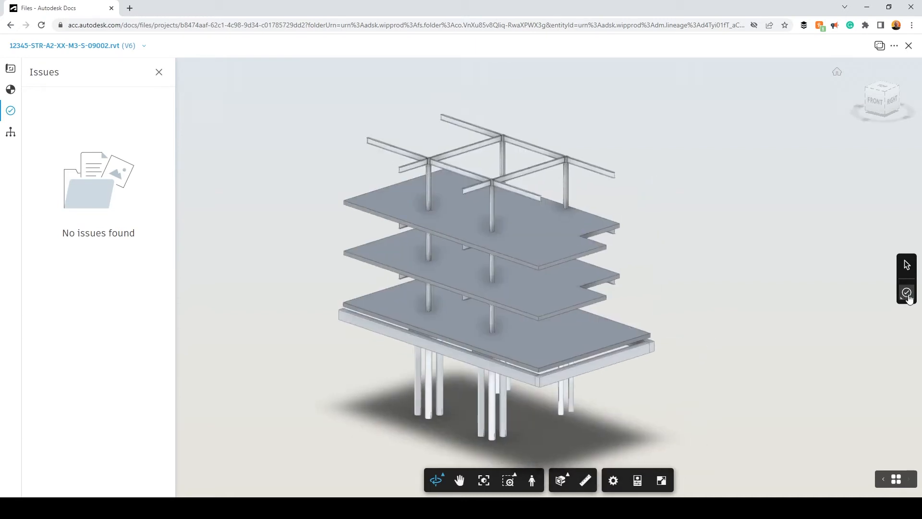
pyautogui.click(907, 294)
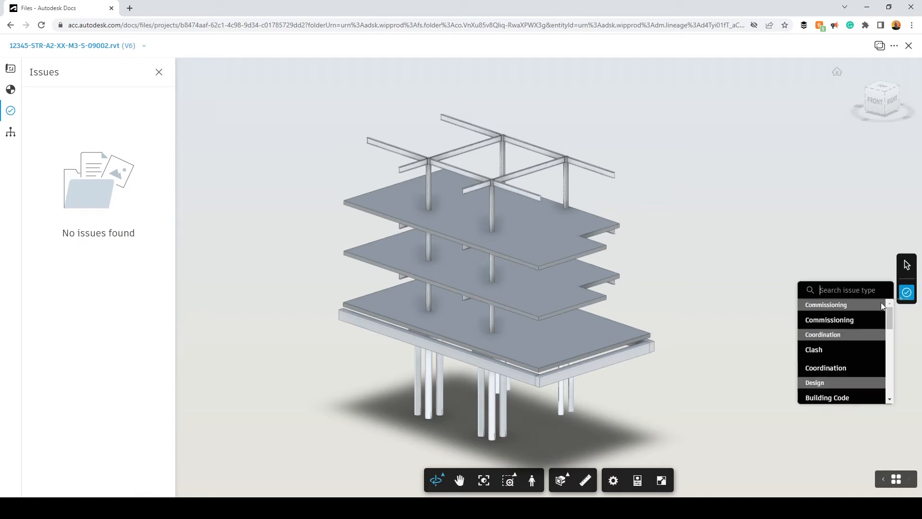
pyautogui.moveTo(892, 316); pyautogui.dragTo(887, 355)
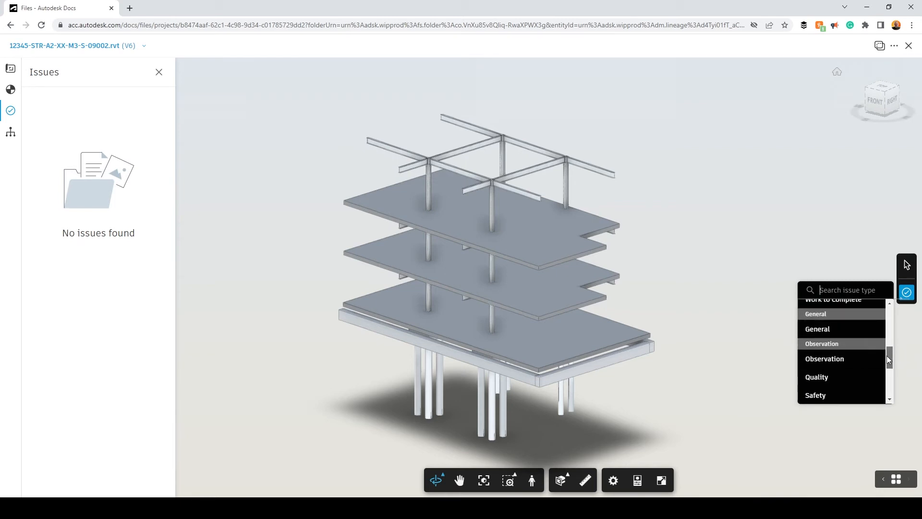
pyautogui.click(834, 361)
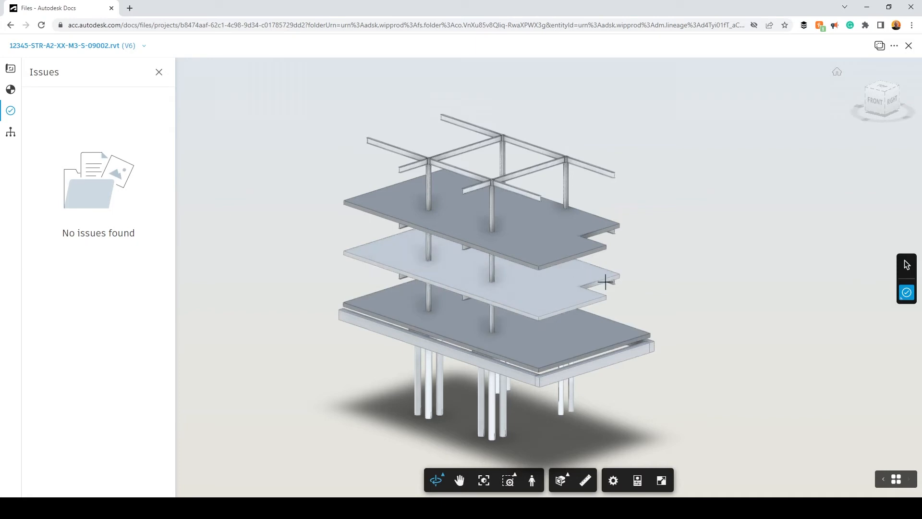
pyautogui.click(605, 282)
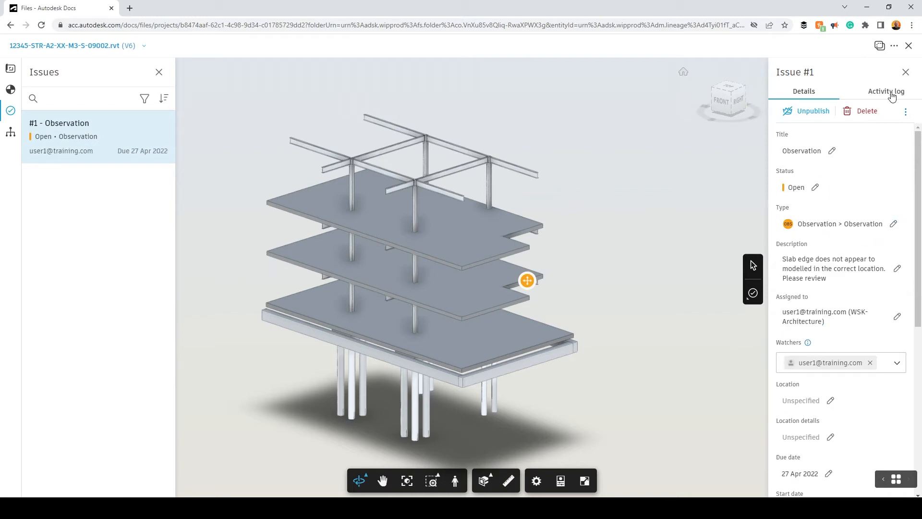
pyautogui.click(891, 95)
pyautogui.click(906, 72)
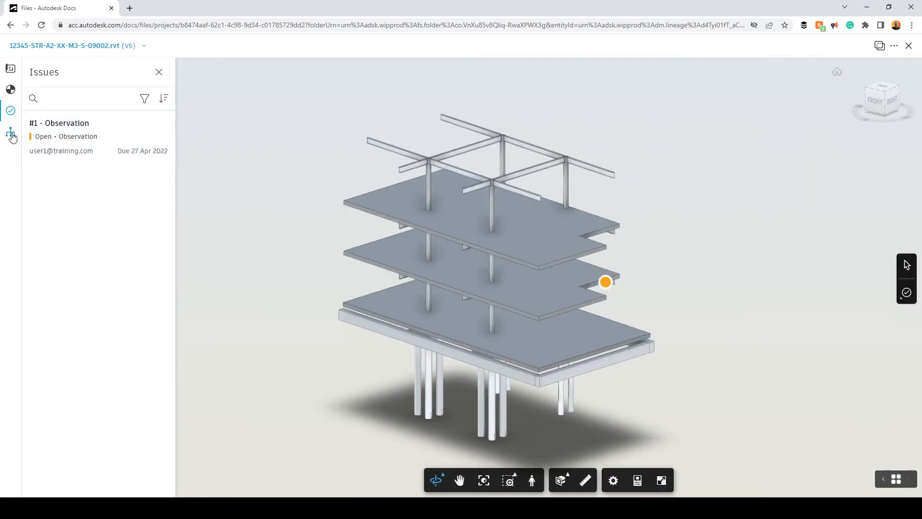
# In the Model Browser, hide Floors and three steel columns, then show everything again
pyautogui.click(11, 133)
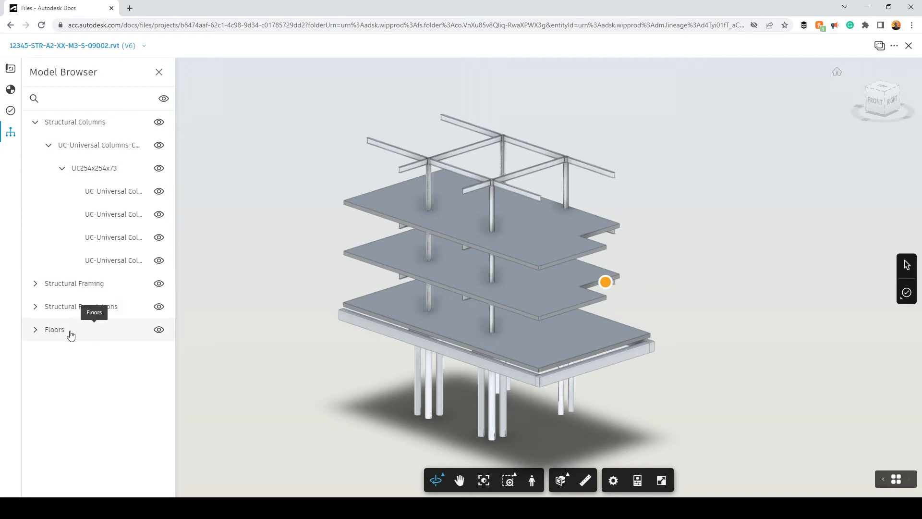
pyautogui.click(159, 331)
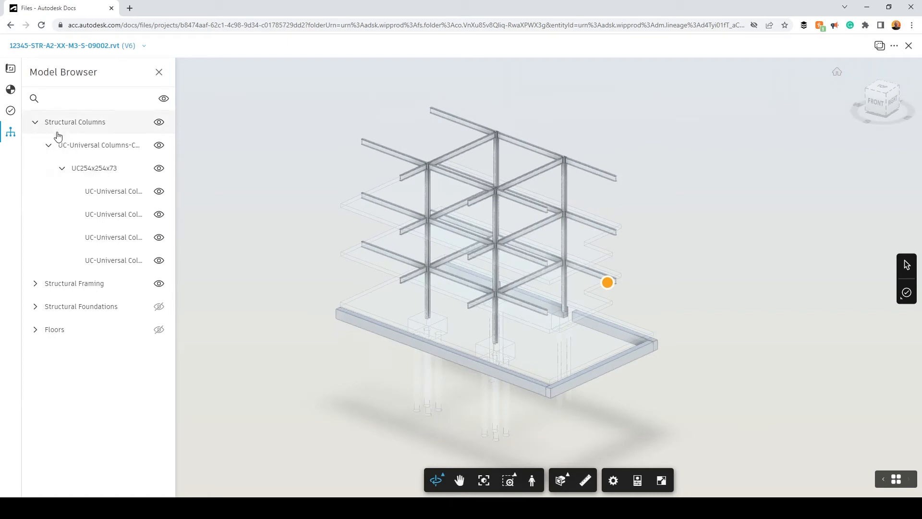
pyautogui.click(160, 192)
pyautogui.click(160, 216)
pyautogui.click(160, 238)
pyautogui.click(159, 260)
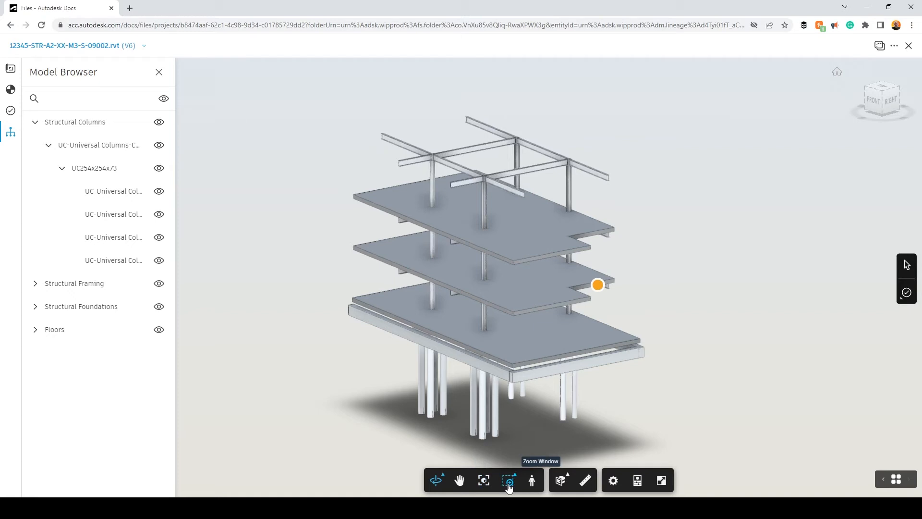
# Walk the 00-Entry Level in first person, looking up at the slab and moving among the columns
pyautogui.click(534, 485)
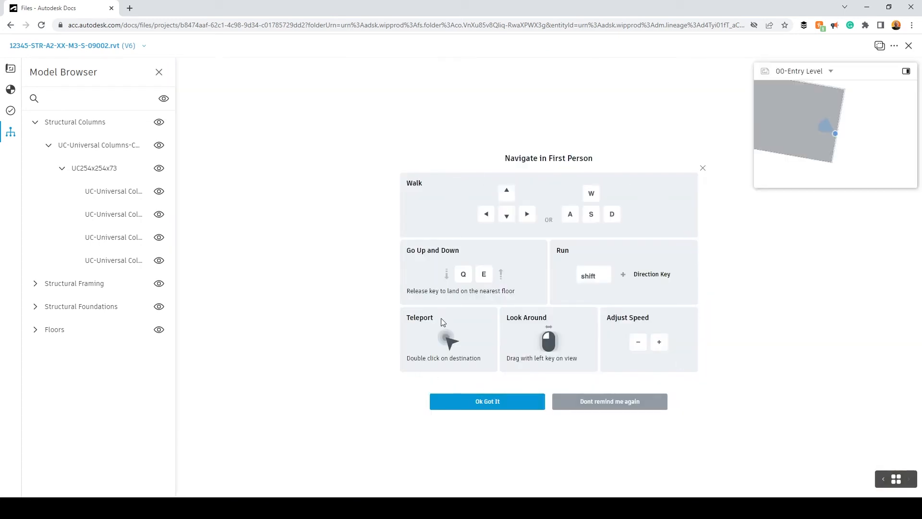
pyautogui.click(487, 401)
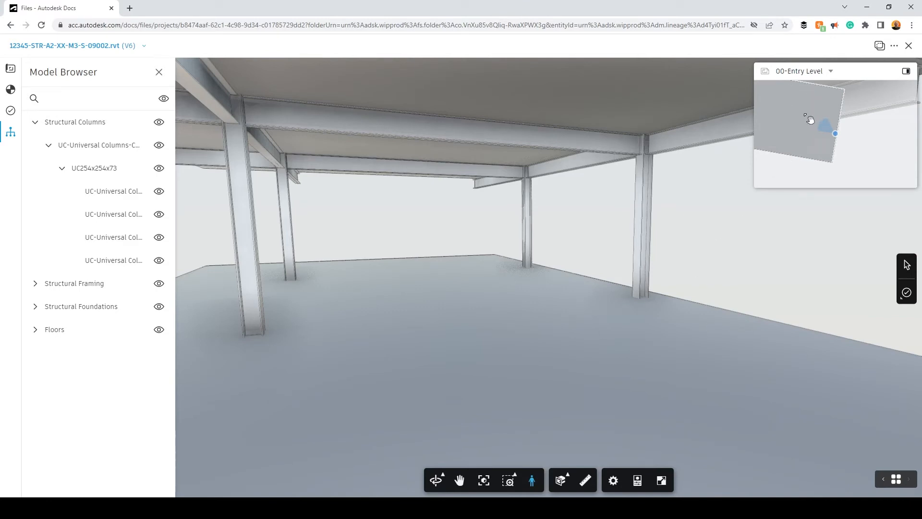
pyautogui.moveTo(590, 297); pyautogui.dragTo(627, 280)
pyautogui.press('Up')
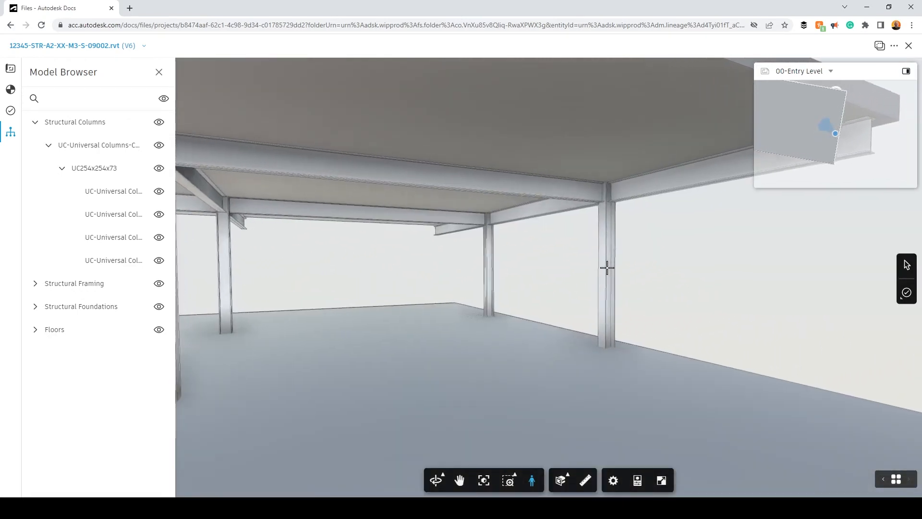
pyautogui.press('Down')
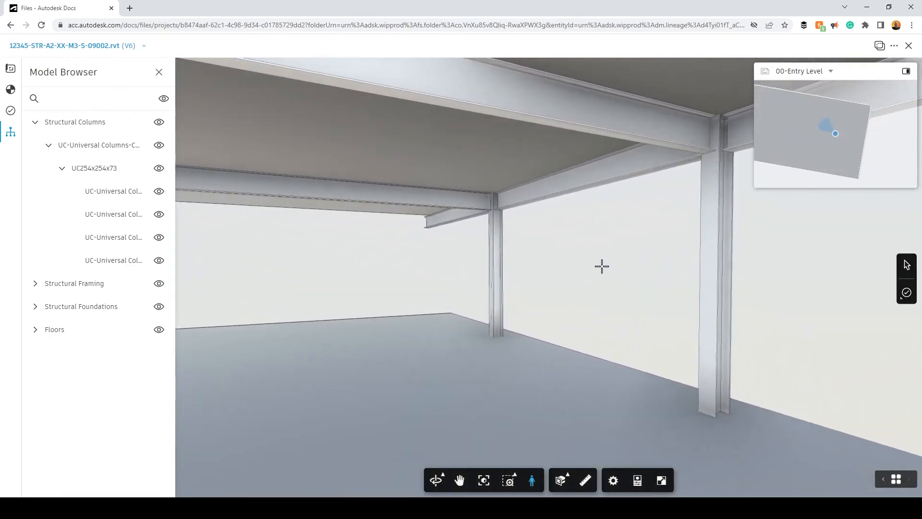
pyautogui.press('Down')
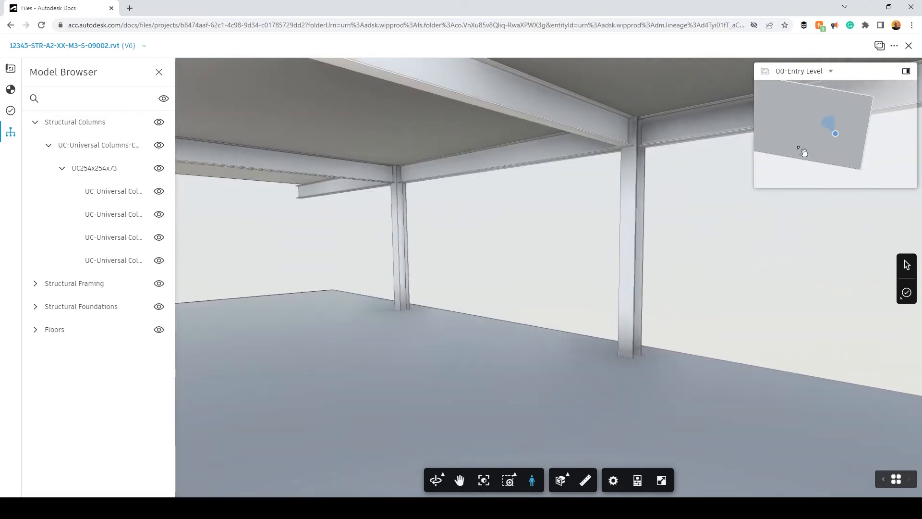
# Jump the walkthrough to 01-First Level, then leave first-person mode
pyautogui.click(818, 72)
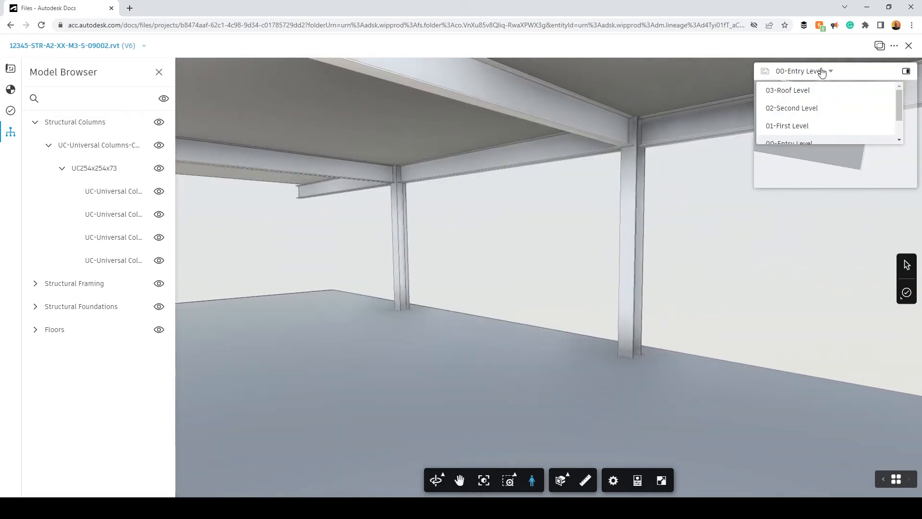
pyautogui.click(804, 127)
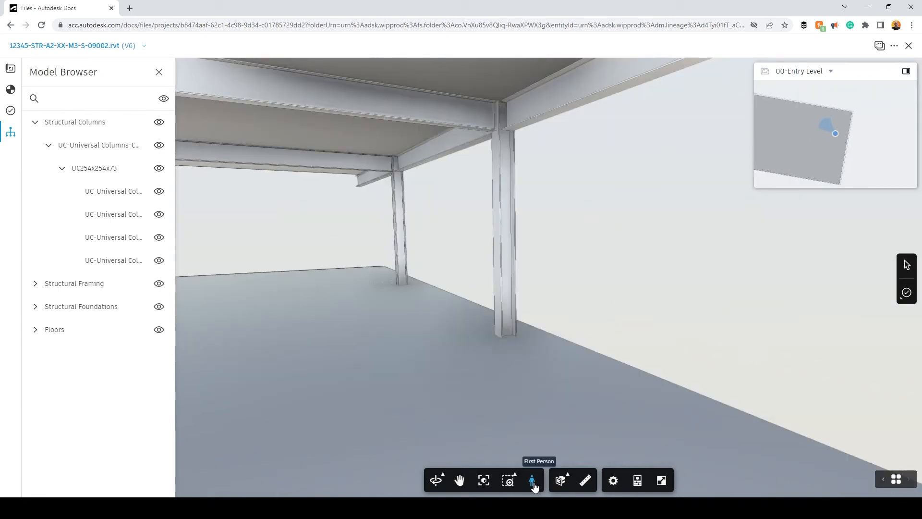
pyautogui.click(533, 483)
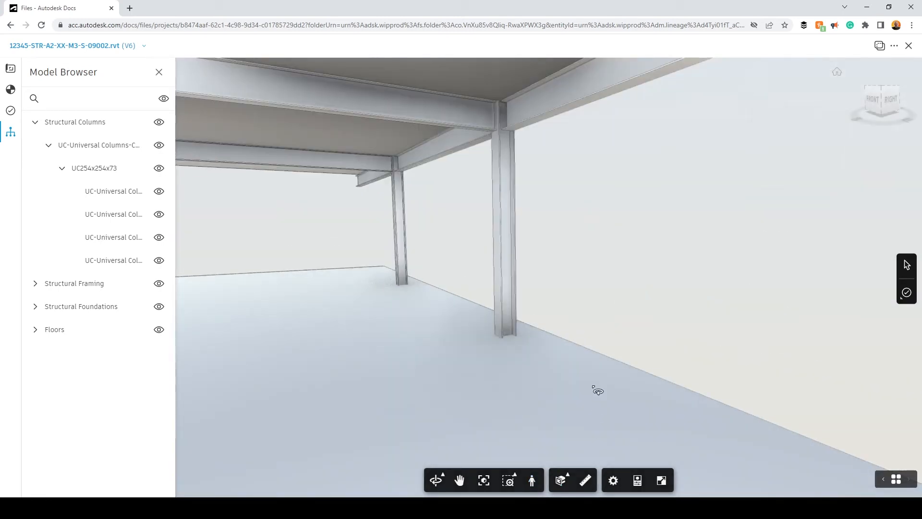
# Return to the whole-building view and try the section, measure and settings tools
pyautogui.click(837, 74)
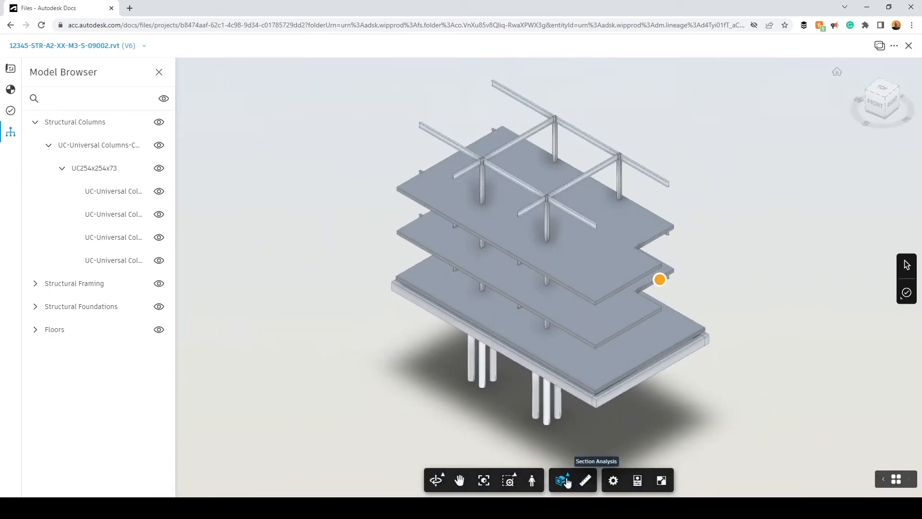
pyautogui.click(567, 482)
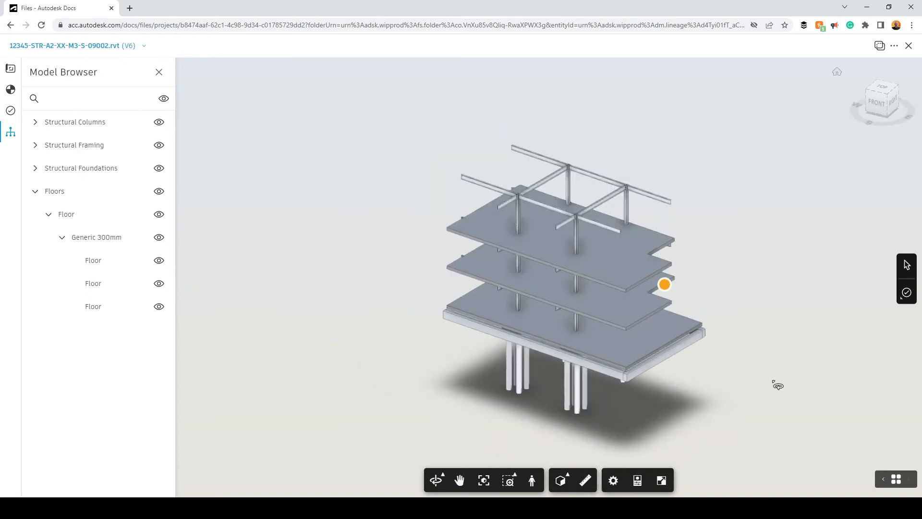
pyautogui.moveTo(774, 383); pyautogui.dragTo(671, 377)
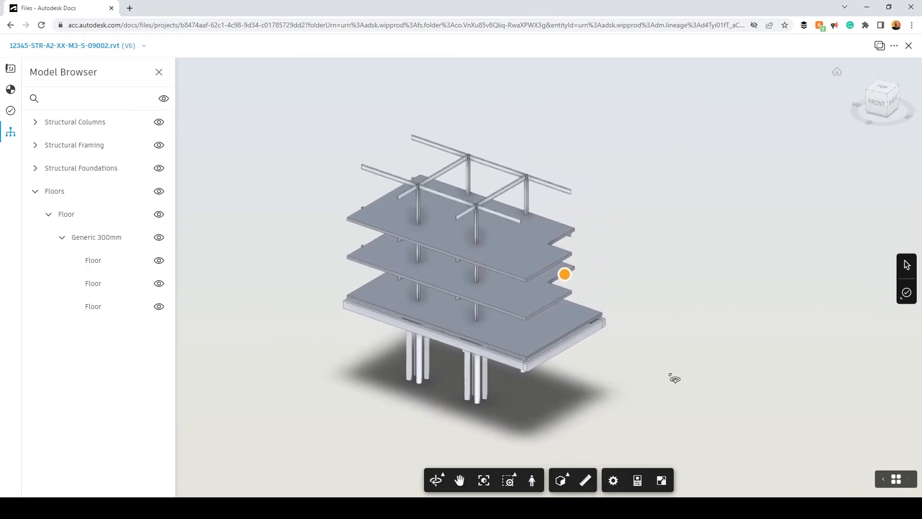
pyautogui.click(586, 481)
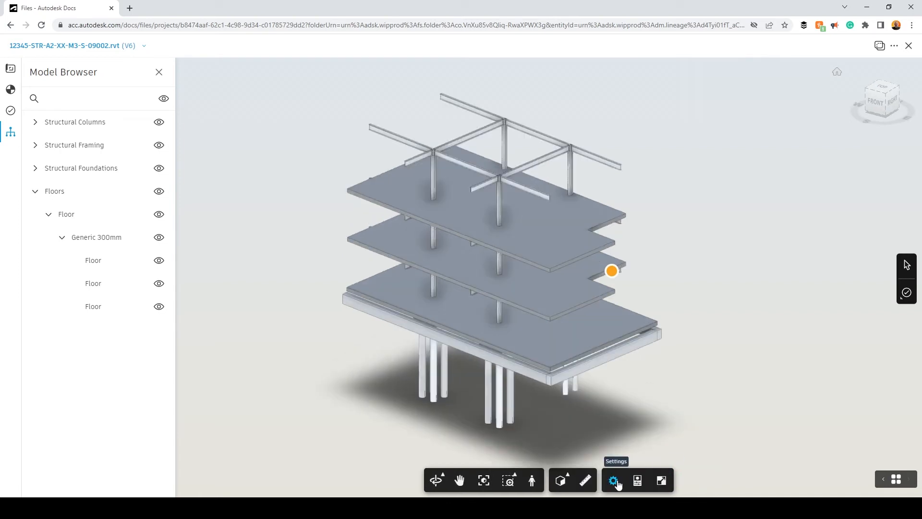
pyautogui.click(614, 482)
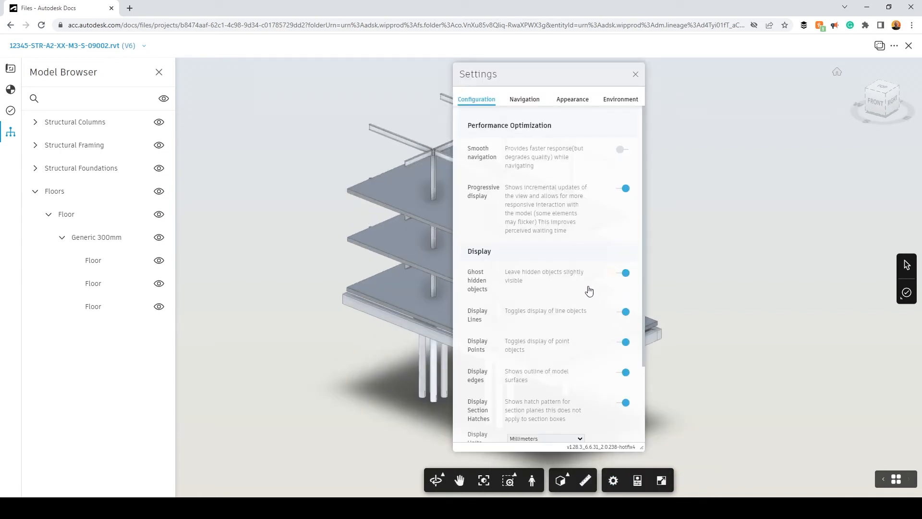
pyautogui.click(635, 74)
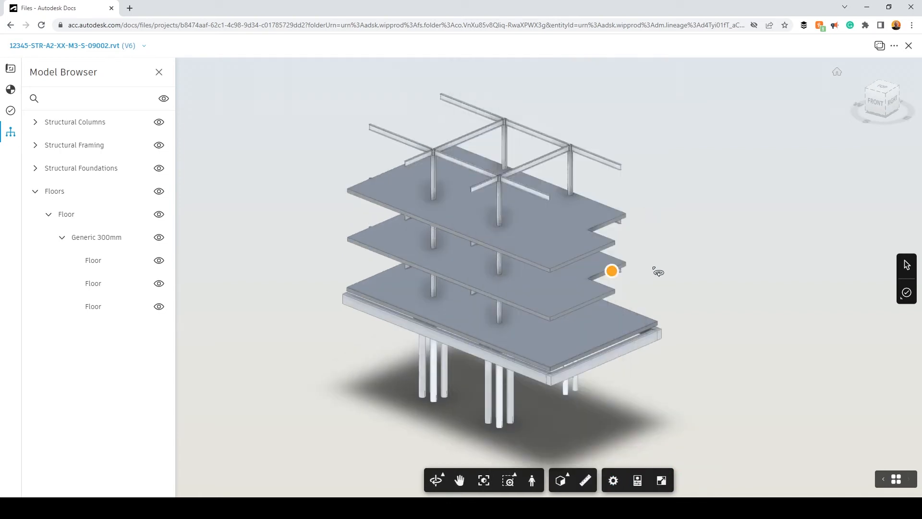
# Dock the properties panel beside the model and select the top floor slab to inspect it
pyautogui.click(630, 488)
pyautogui.moveTo(834, 152); pyautogui.dragTo(735, 79)
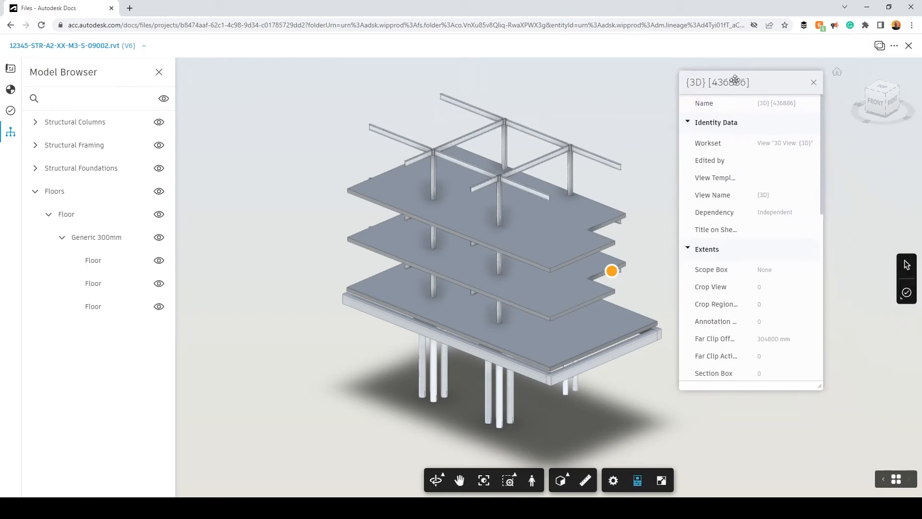
pyautogui.click(607, 229)
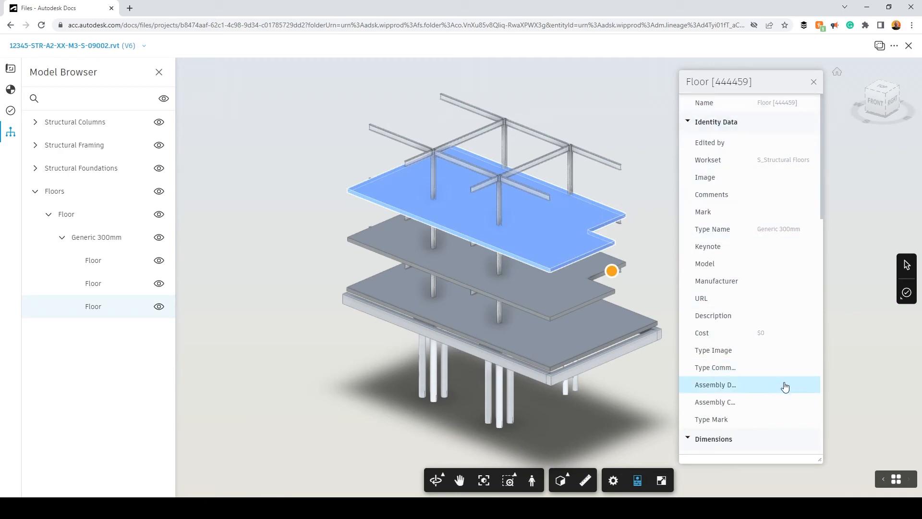
pyautogui.scroll(-3, 778, 394)
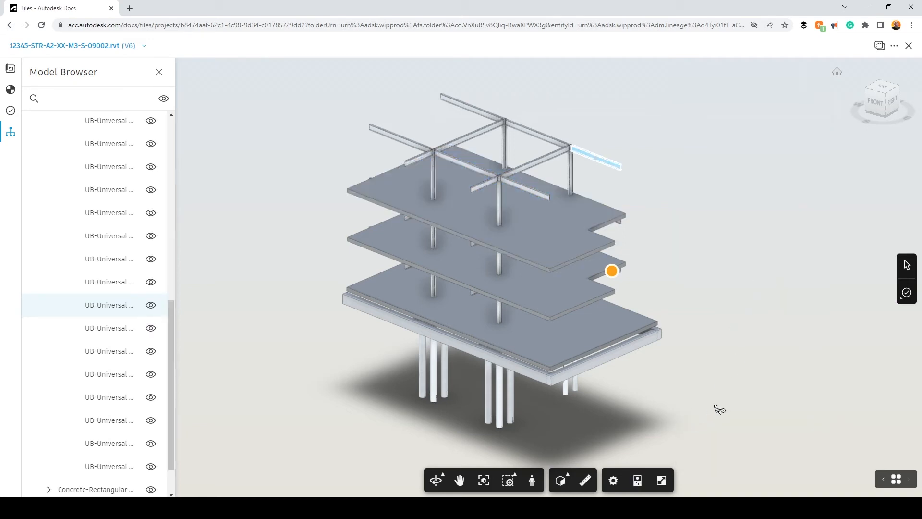
pyautogui.moveTo(691, 340); pyautogui.dragTo(624, 303)
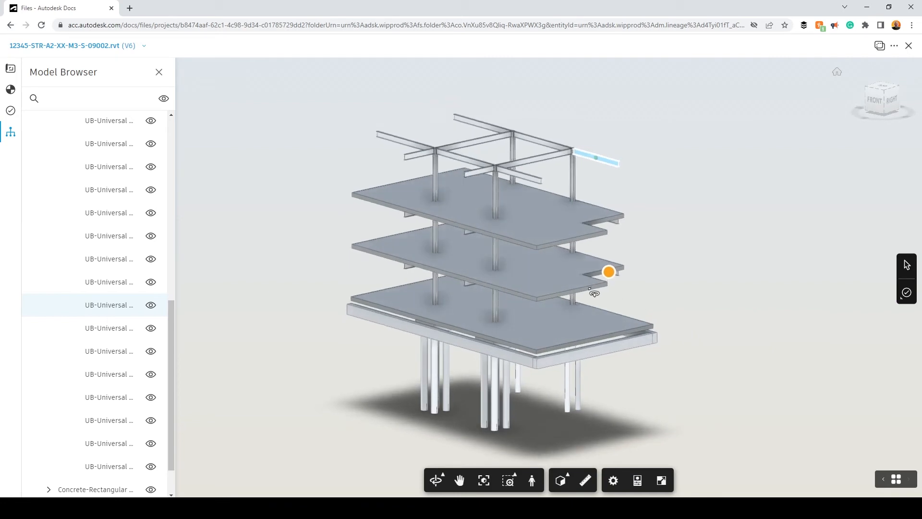
# Isolate the middle floor slab, orbit around it, then show all objects again
pyautogui.click(573, 287)
pyautogui.rightClick(564, 282)
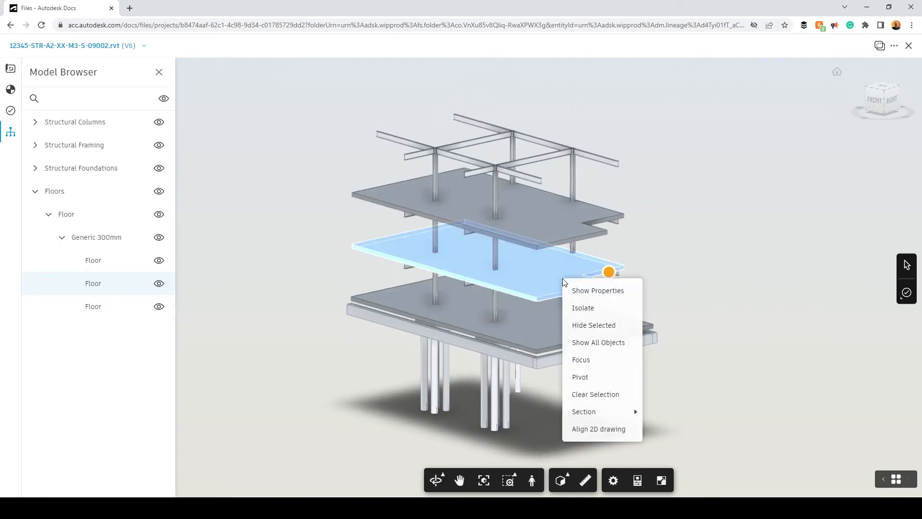
pyautogui.click(606, 313)
pyautogui.moveTo(714, 312); pyautogui.dragTo(563, 288)
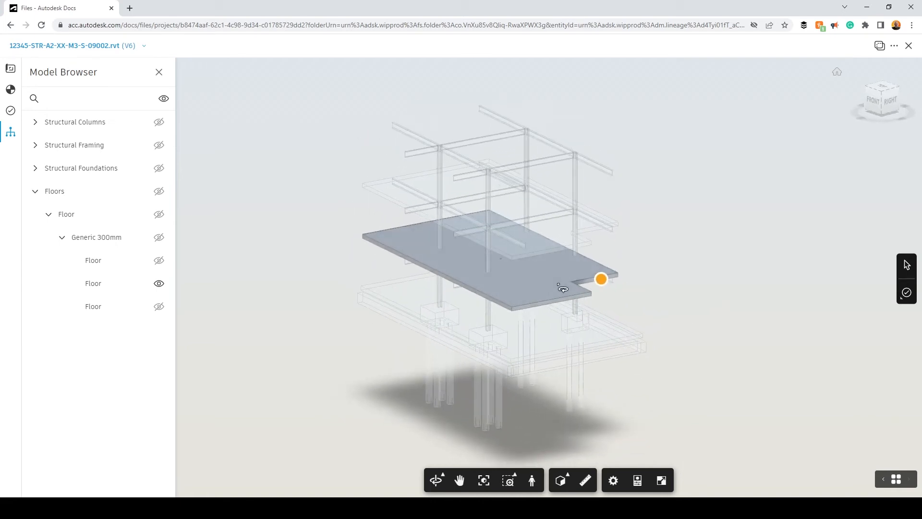
pyautogui.rightClick(563, 289)
pyautogui.click(597, 297)
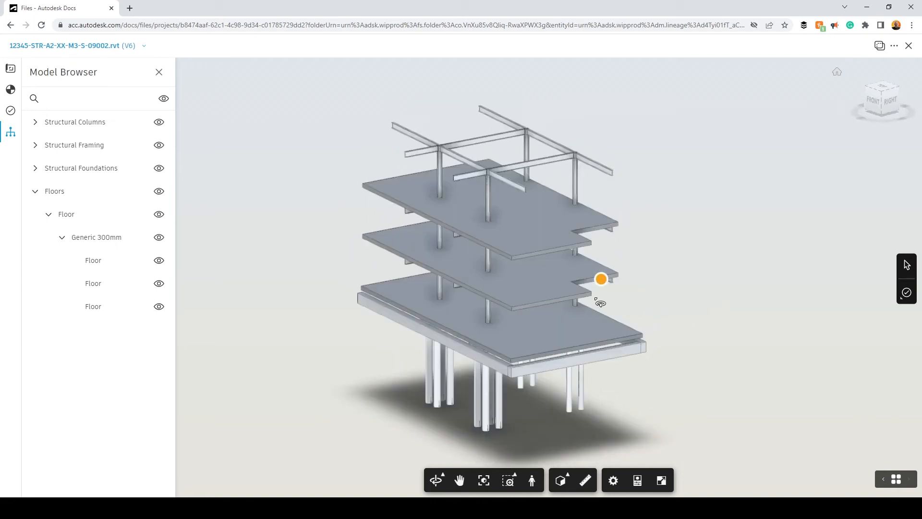
# Hide the middle floor slab and orbit the remaining structural model
pyautogui.click(578, 303)
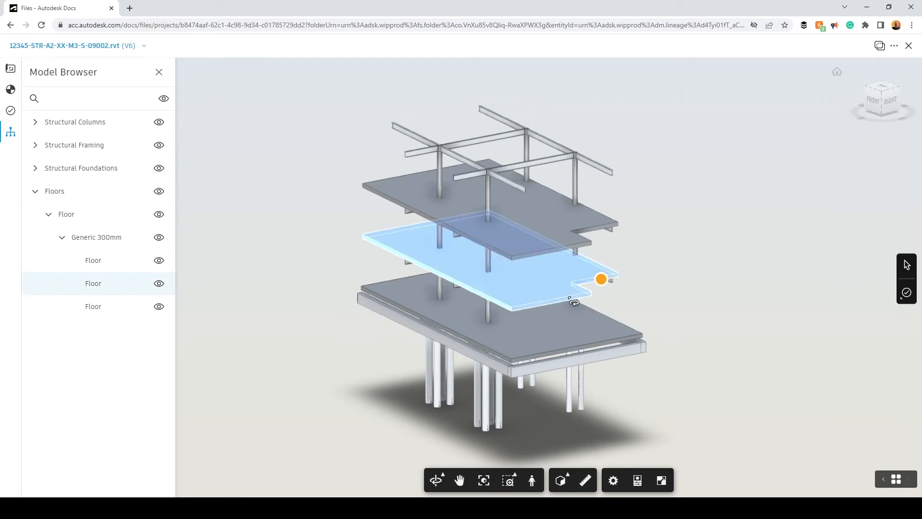
pyautogui.rightClick(572, 300)
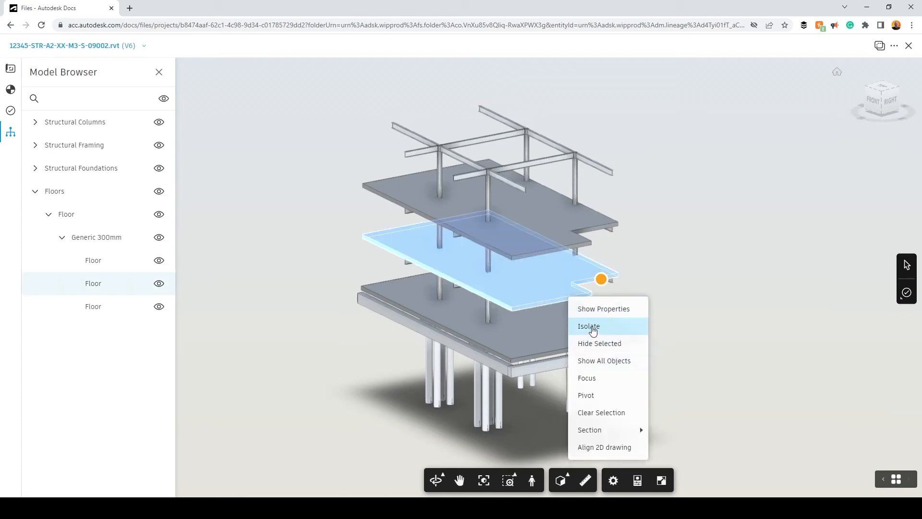
pyautogui.click(612, 344)
pyautogui.moveTo(638, 312); pyautogui.dragTo(681, 309)
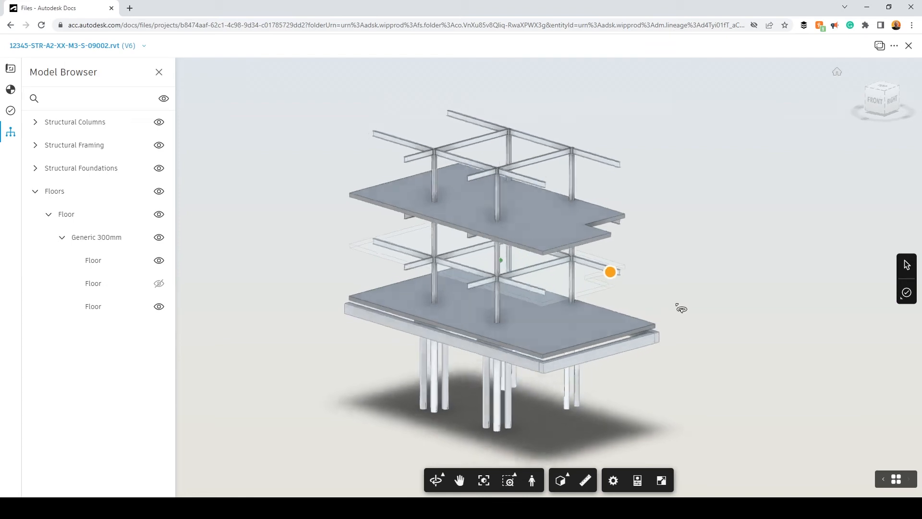
pyautogui.scroll(3, 615, 274)
pyautogui.scroll(3, 610, 286)
pyautogui.moveTo(604, 281); pyautogui.dragTo(604, 325)
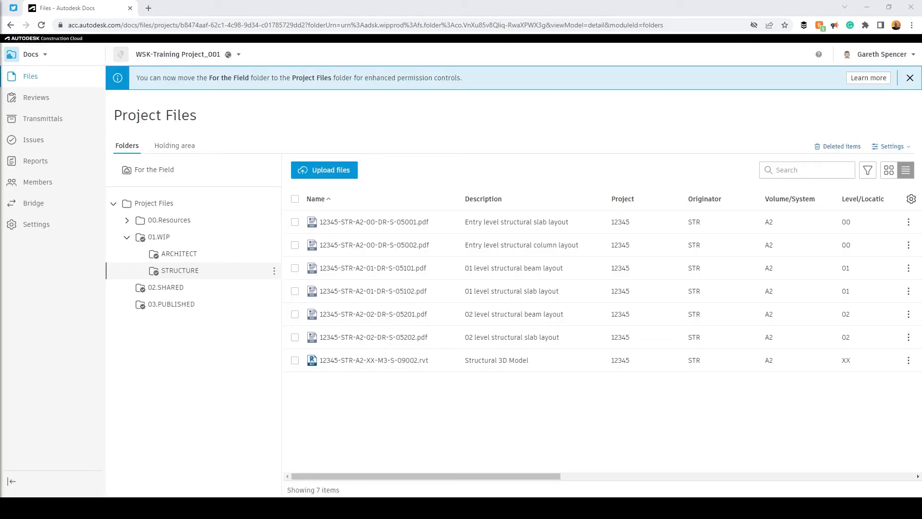
# In the ARCHITECT folder, view the PDF drawing's V2 version history
pyautogui.click(200, 256)
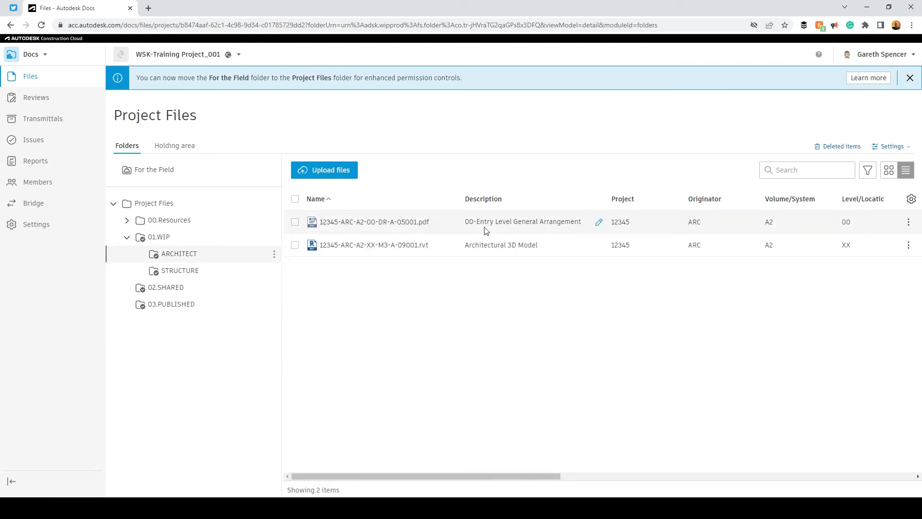
pyautogui.moveTo(479, 477); pyautogui.dragTo(808, 462)
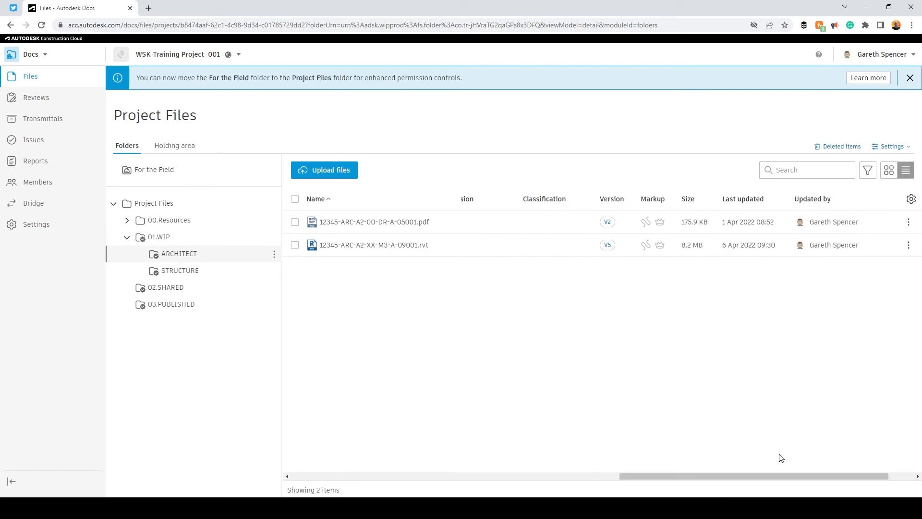
pyautogui.click(608, 222)
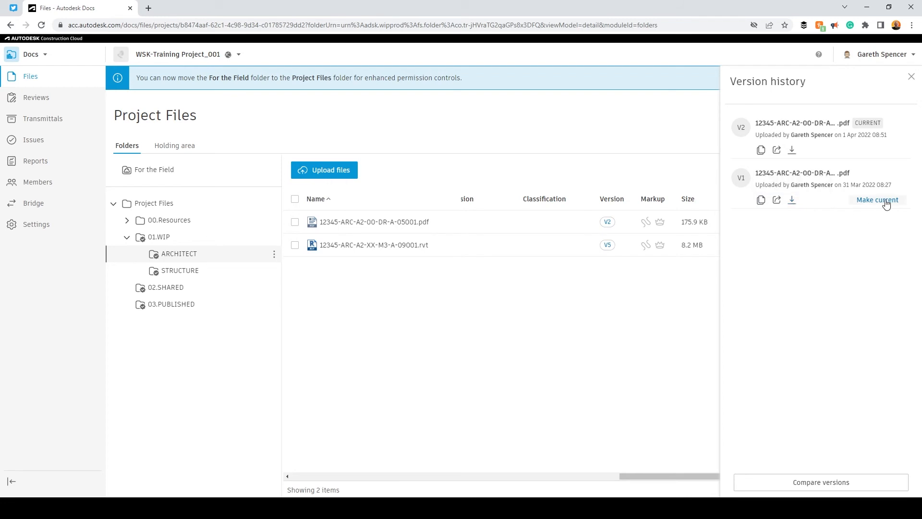
# Check the Revit model's V5 history, then open 12345-ARC-A2-00-DR-A-05001.pdf
pyautogui.click(608, 247)
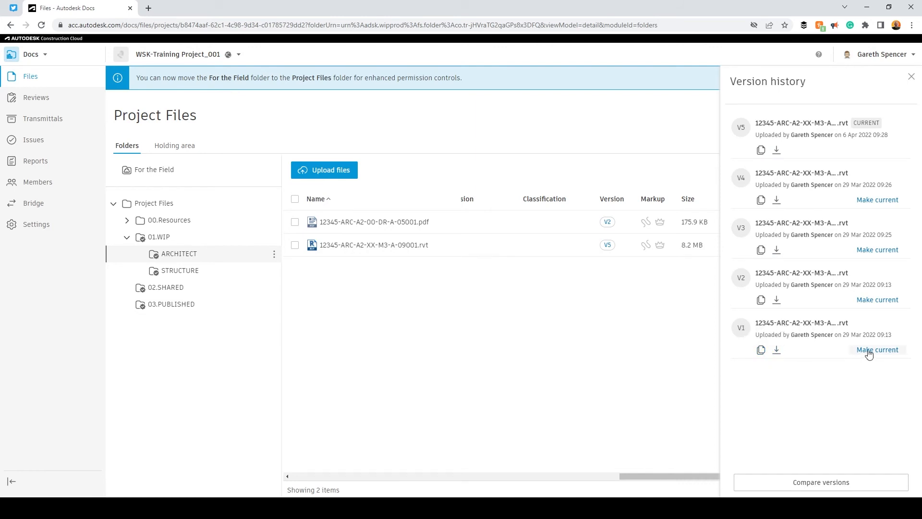
pyautogui.click(911, 77)
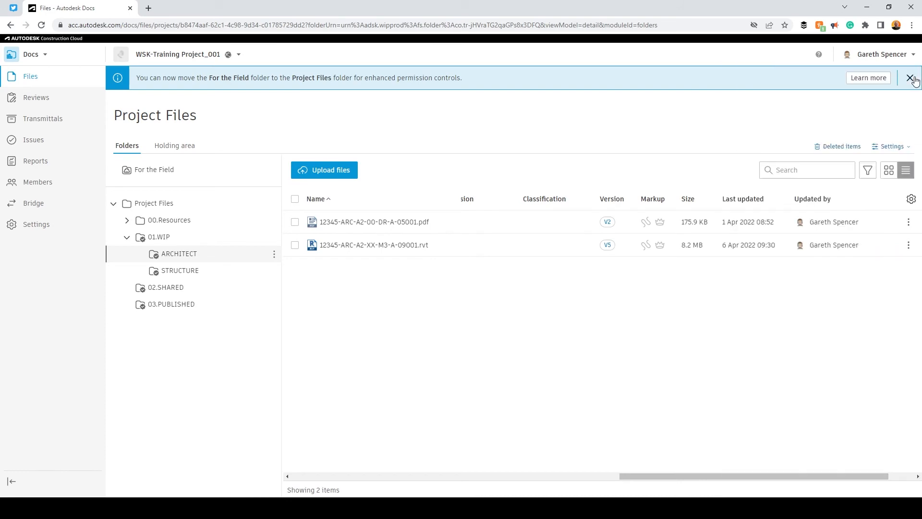
pyautogui.click(373, 222)
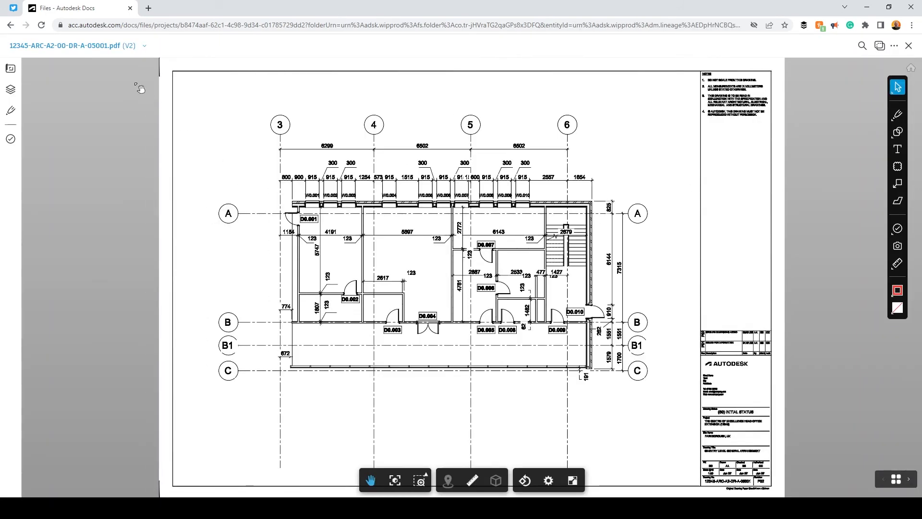
# View the floor plan at V1, switch back to V2, and start a version comparison
pyautogui.click(104, 46)
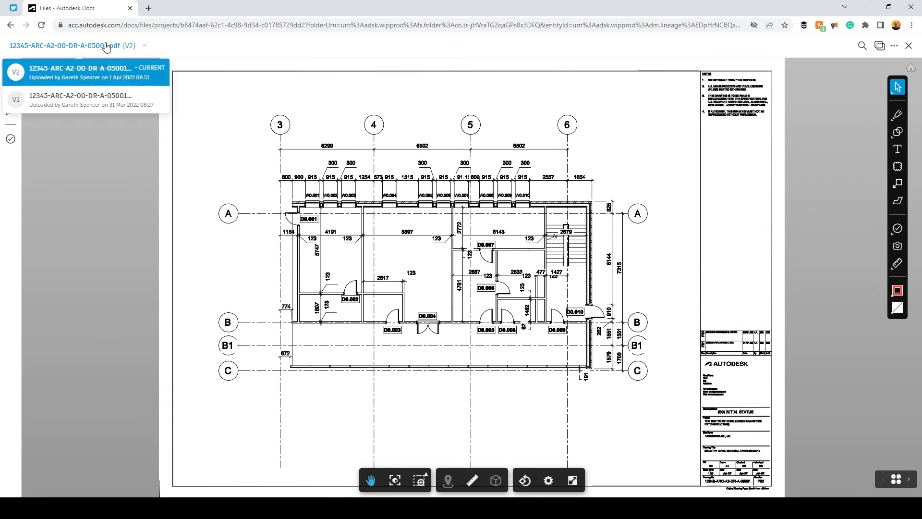
pyautogui.click(96, 100)
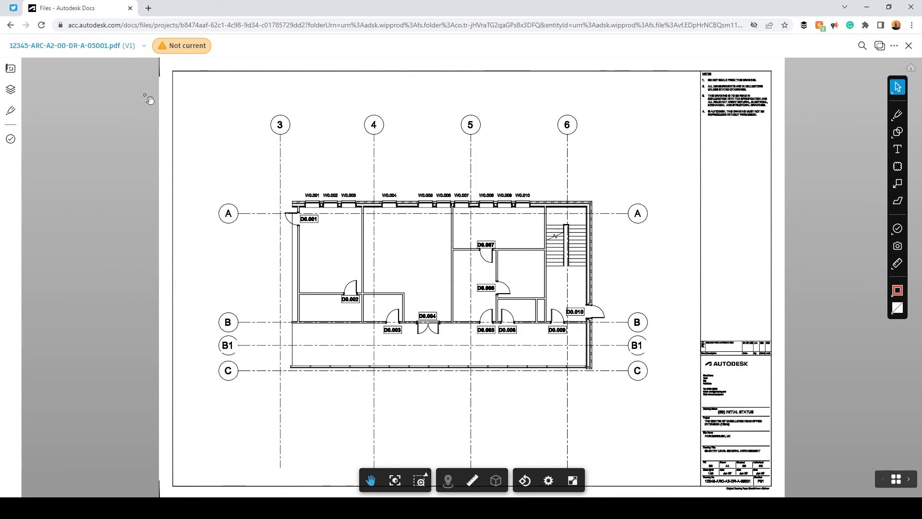
pyautogui.click(115, 50)
pyautogui.click(119, 73)
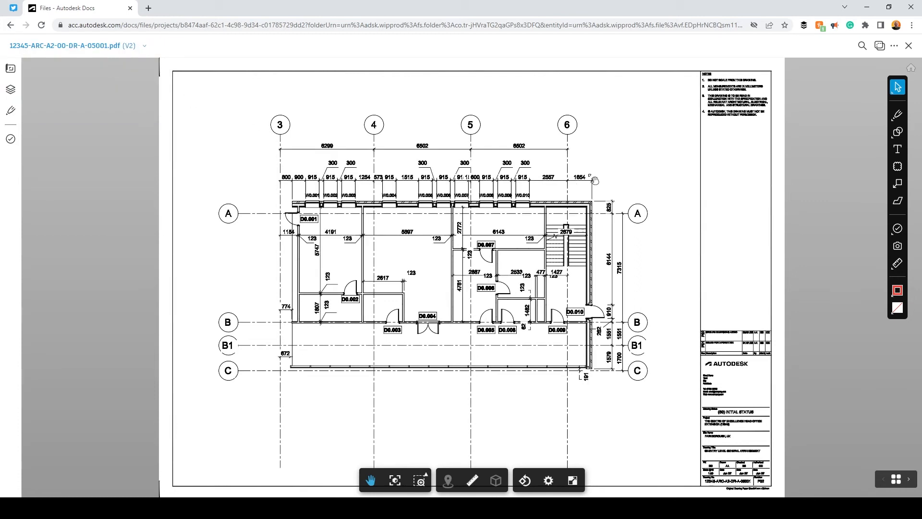
pyautogui.click(881, 50)
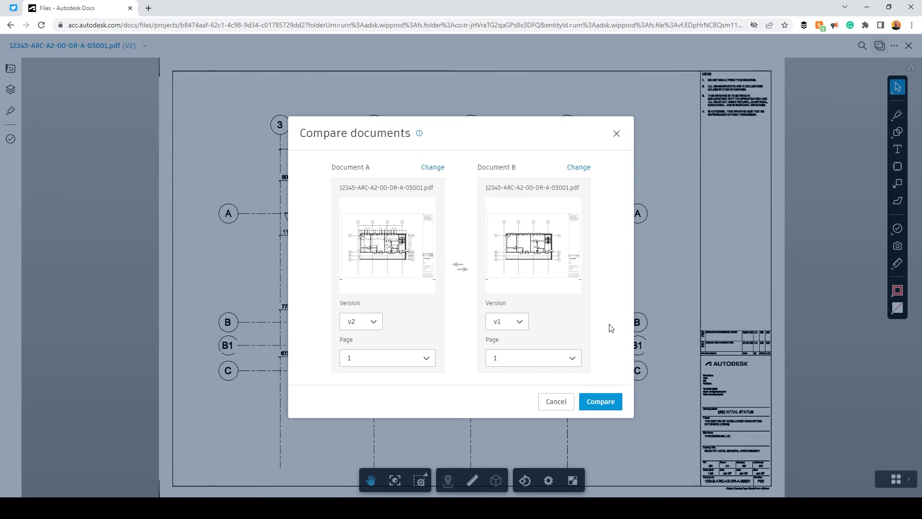
# Confirm v2 as Document A against v1 and run the comparison
pyautogui.click(378, 323)
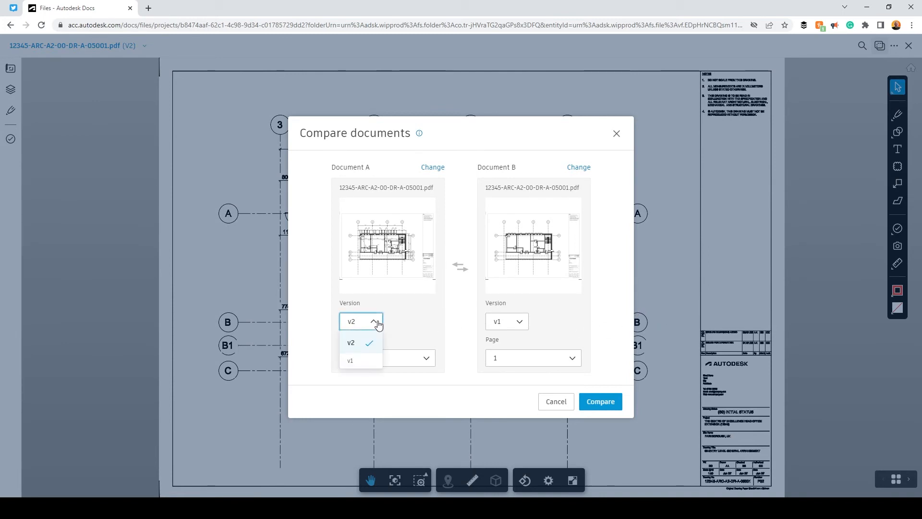
pyautogui.click(408, 325)
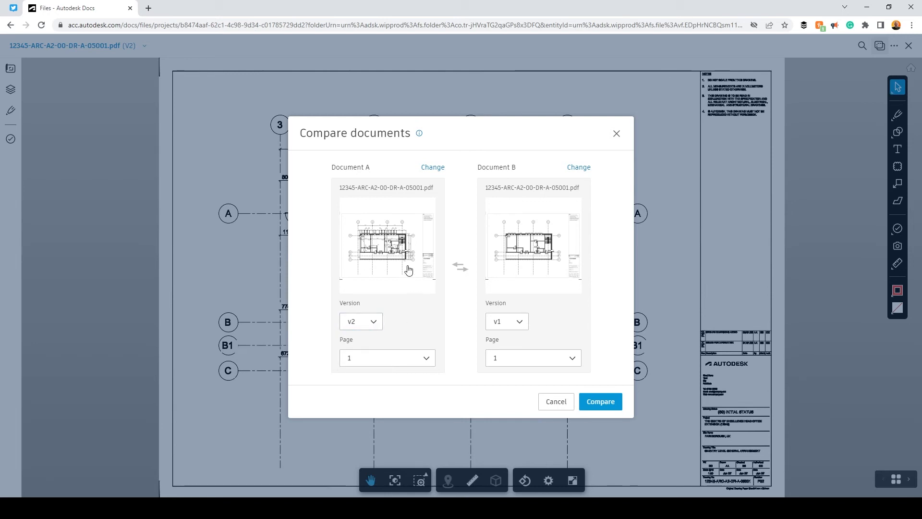
pyautogui.click(602, 406)
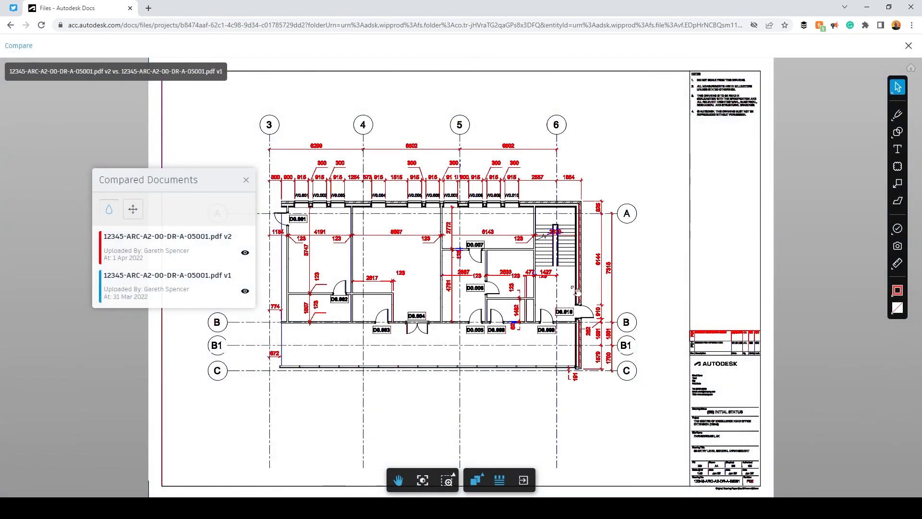
# Move the version legend off the drawing and toggle the v2 overlay off and back on
pyautogui.moveTo(180, 176); pyautogui.dragTo(108, 333)
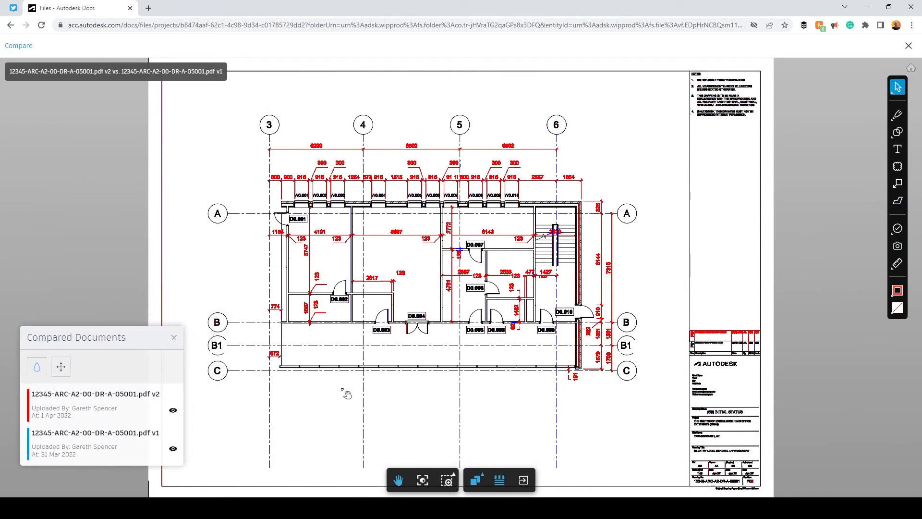
pyautogui.moveTo(90, 338)
pyautogui.mouseDown()
pyautogui.moveTo(105, 150)
pyautogui.moveTo(105, 201)
pyautogui.moveTo(364, 201)
pyautogui.moveTo(718, 141)
pyautogui.mouseUp()
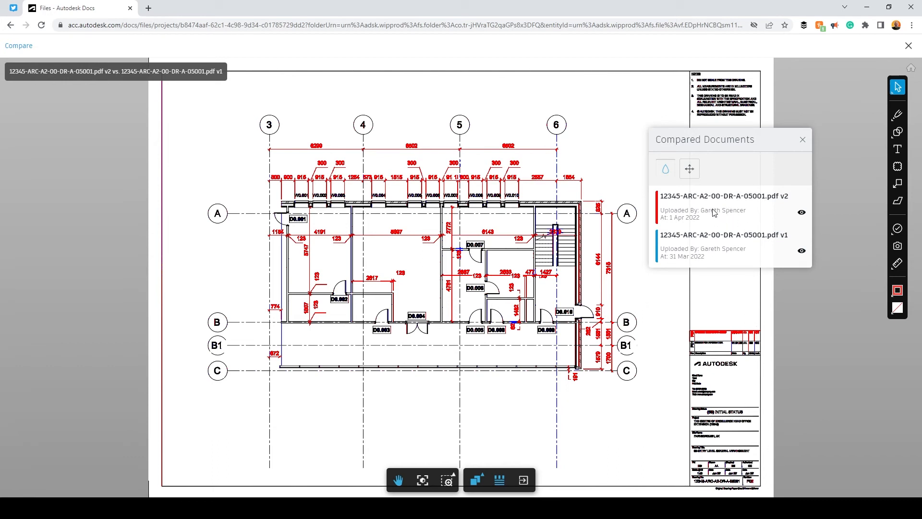
pyautogui.click(802, 213)
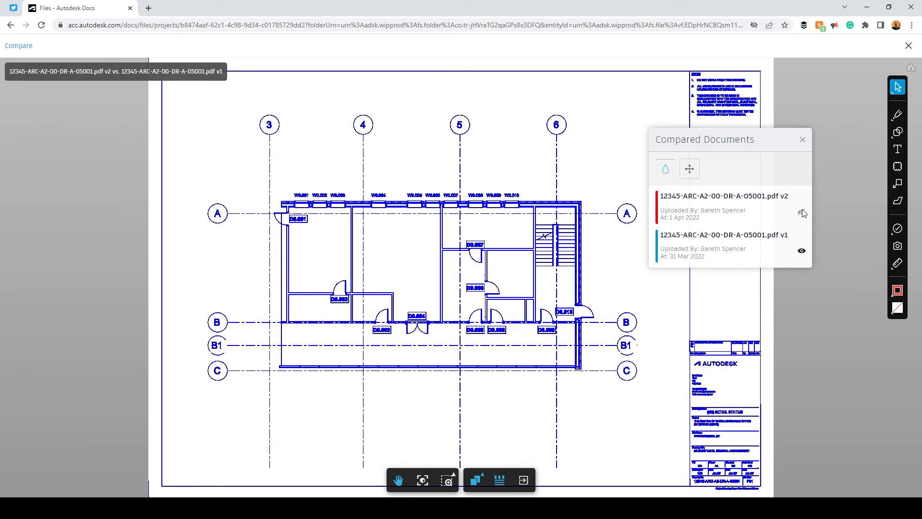
pyautogui.click(801, 213)
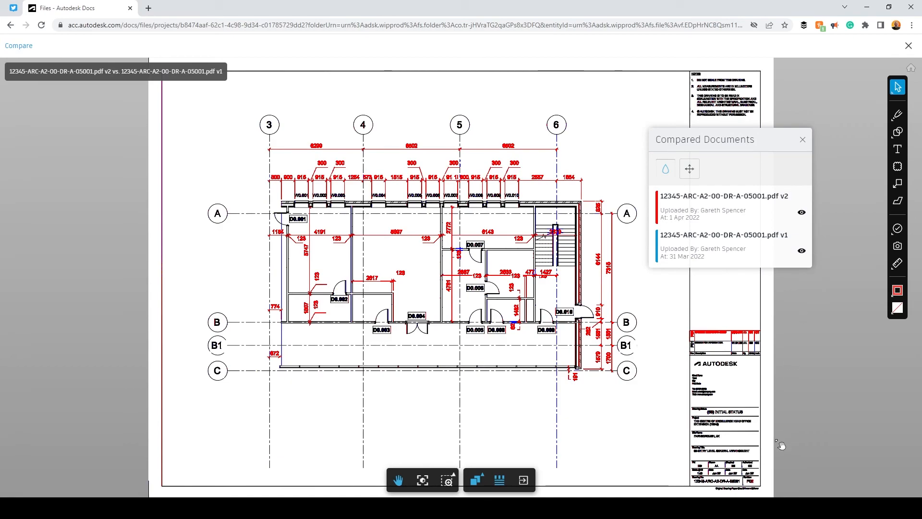
pyautogui.scroll(1, 771, 494)
pyautogui.scroll(10, 771, 494)
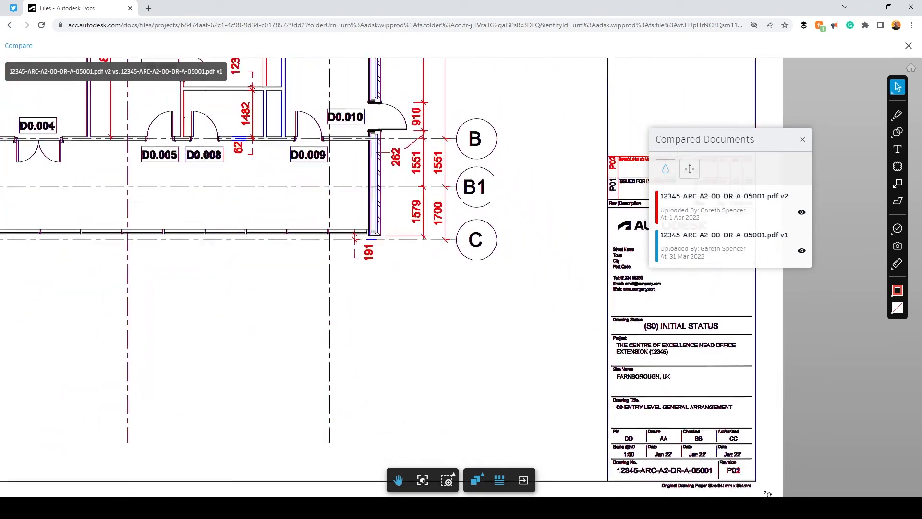
pyautogui.scroll(4, 767, 494)
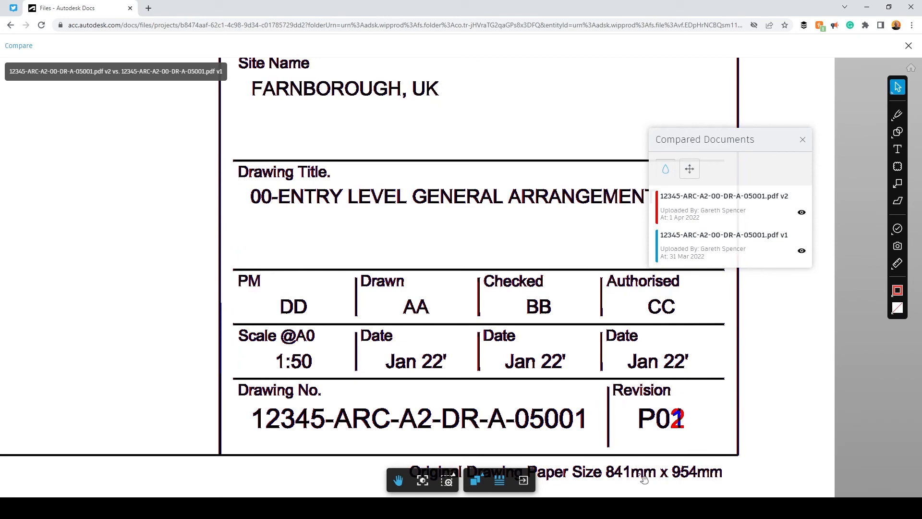
pyautogui.scroll(-7, 682, 468)
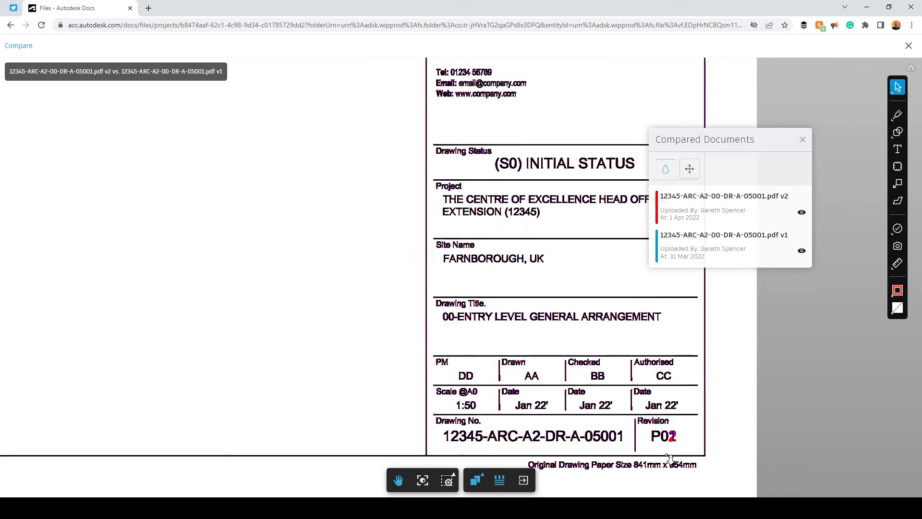
pyautogui.scroll(2, 552, 288)
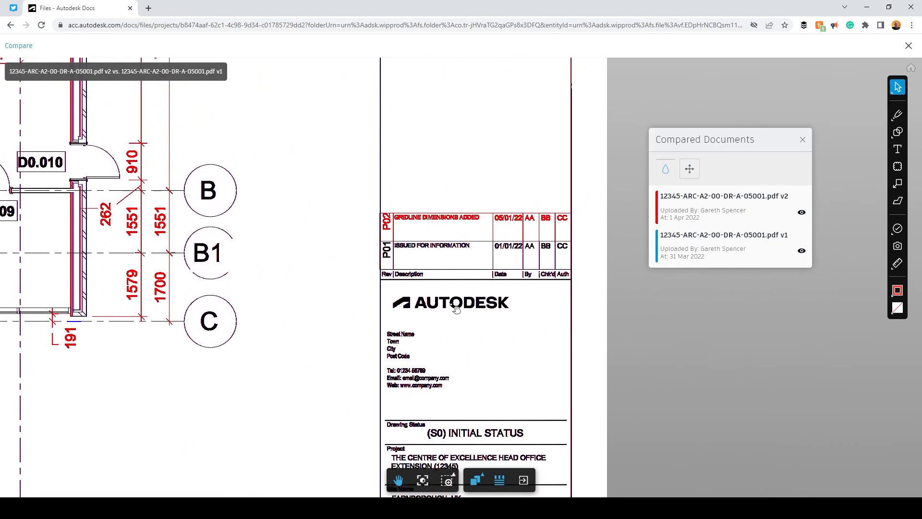
pyautogui.scroll(2, 560, 246)
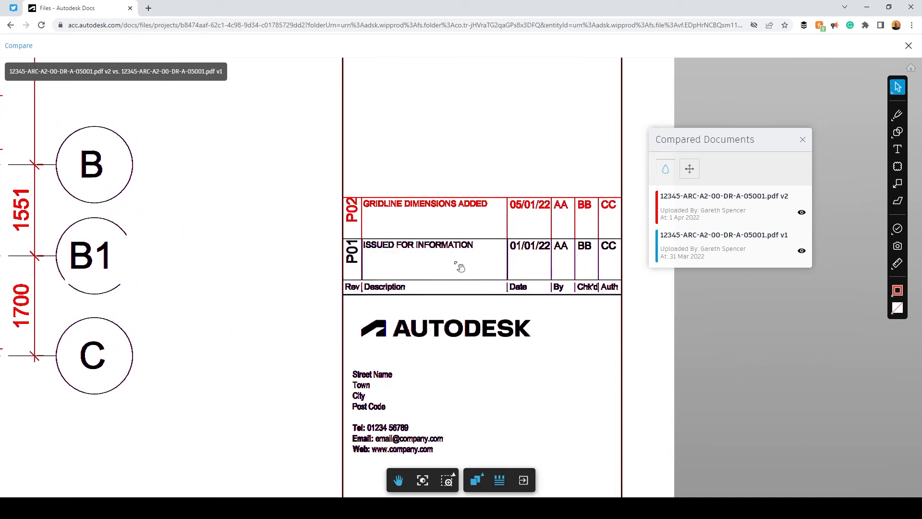
pyautogui.scroll(-3, 456, 273)
pyautogui.scroll(4, 224, 274)
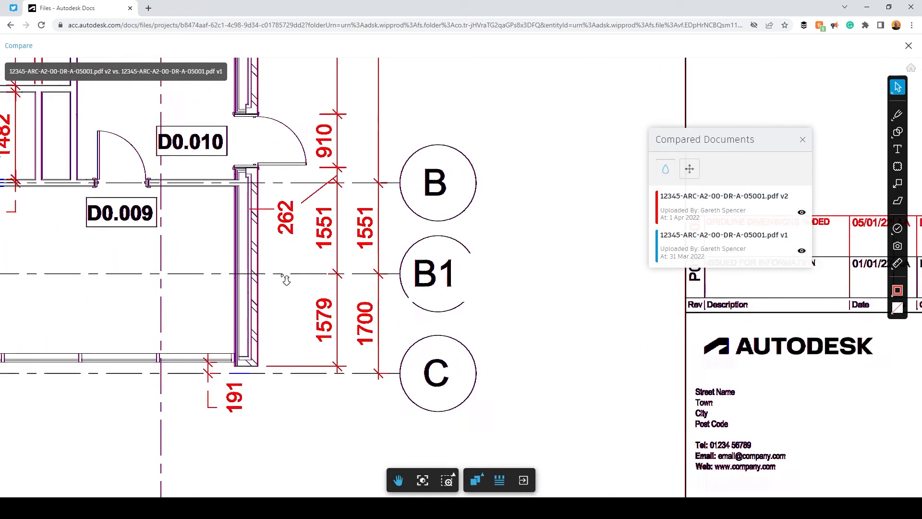
pyautogui.moveTo(208, 231)
pyautogui.mouseDown()
pyautogui.moveTo(512, 389)
pyautogui.moveTo(495, 392)
pyautogui.mouseUp()
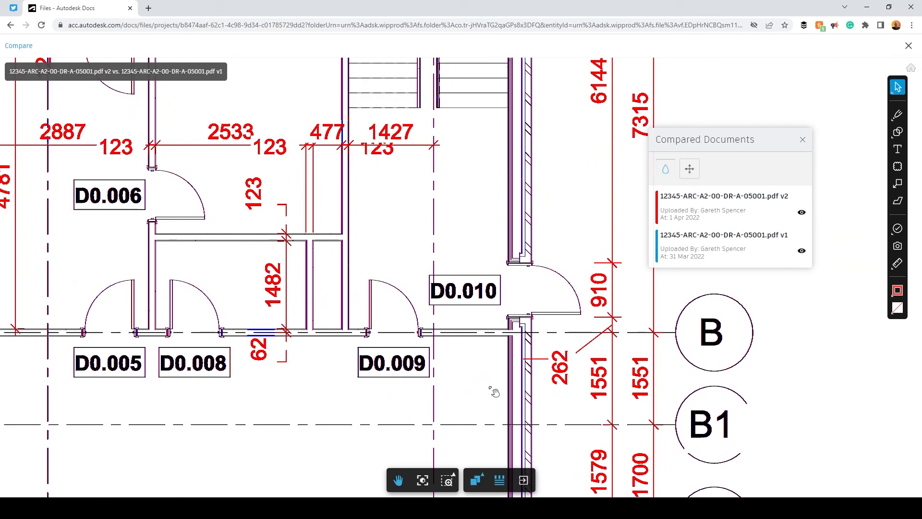
pyautogui.scroll(-5, 496, 392)
pyautogui.scroll(-1, 513, 334)
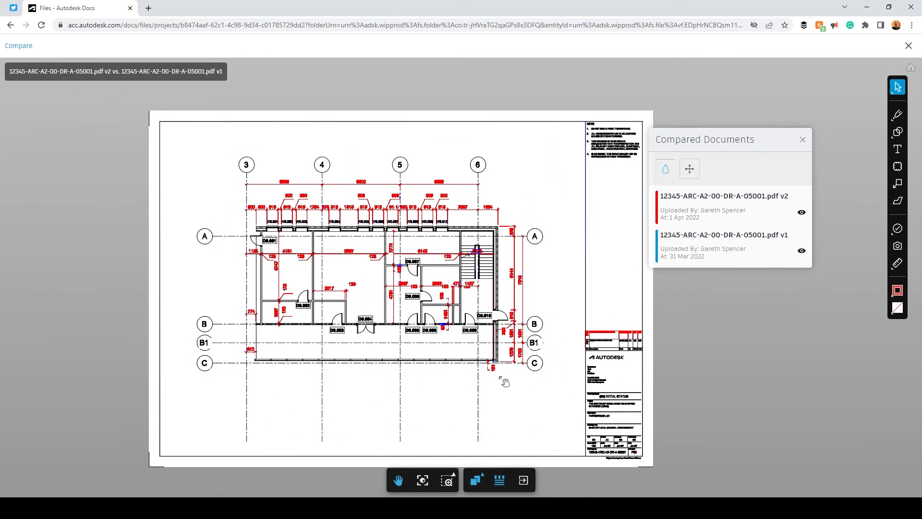
pyautogui.click(477, 481)
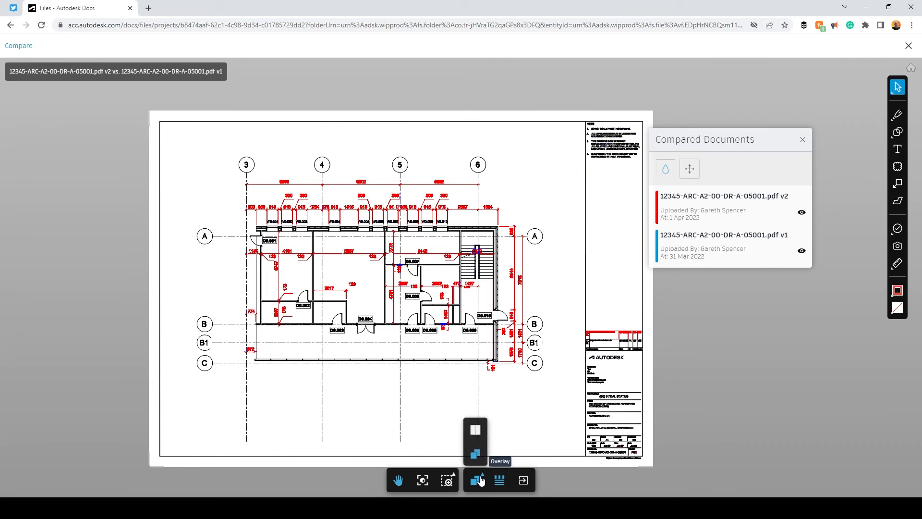
pyautogui.click(480, 429)
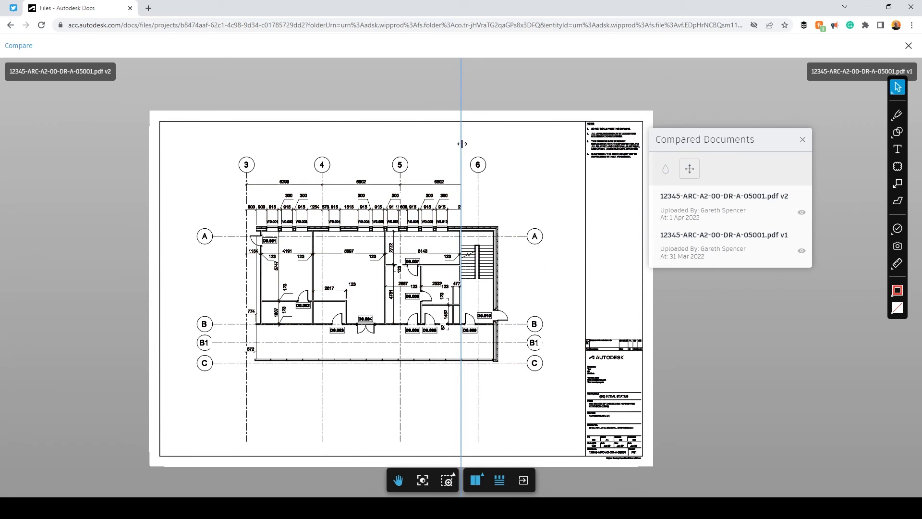
pyautogui.moveTo(462, 143); pyautogui.dragTo(348, 175)
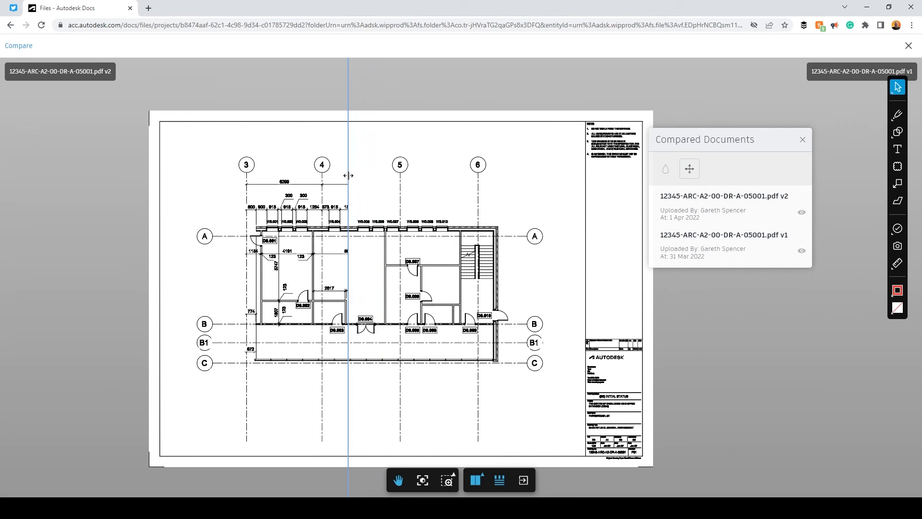
pyautogui.moveTo(348, 175); pyautogui.dragTo(445, 165)
pyautogui.click(476, 480)
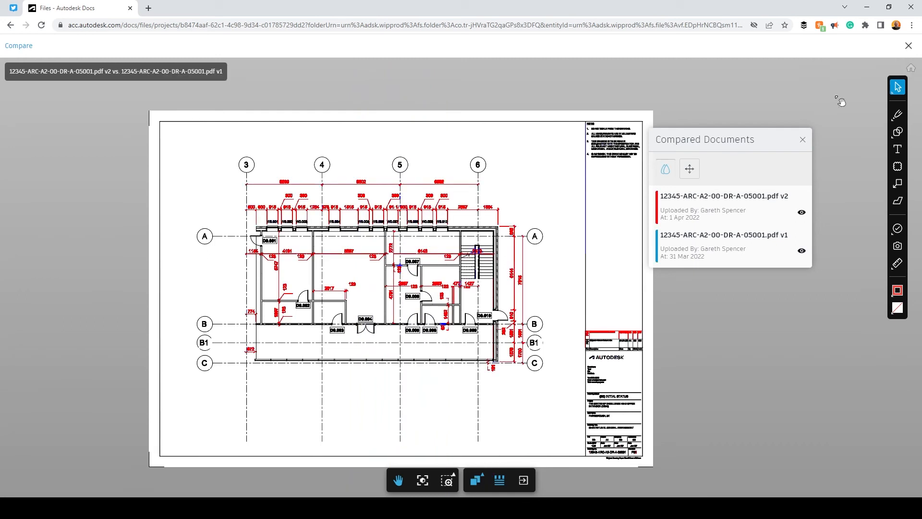
# Close the PDF comparison, open 12345-ARC-A2-XX-M3-A-09001.rvt, and start a version comparison
pyautogui.click(908, 46)
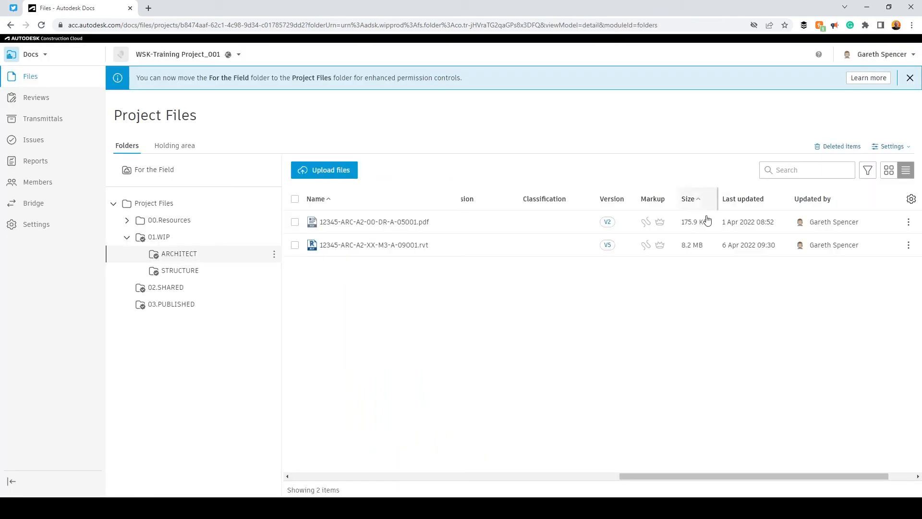
pyautogui.click(413, 246)
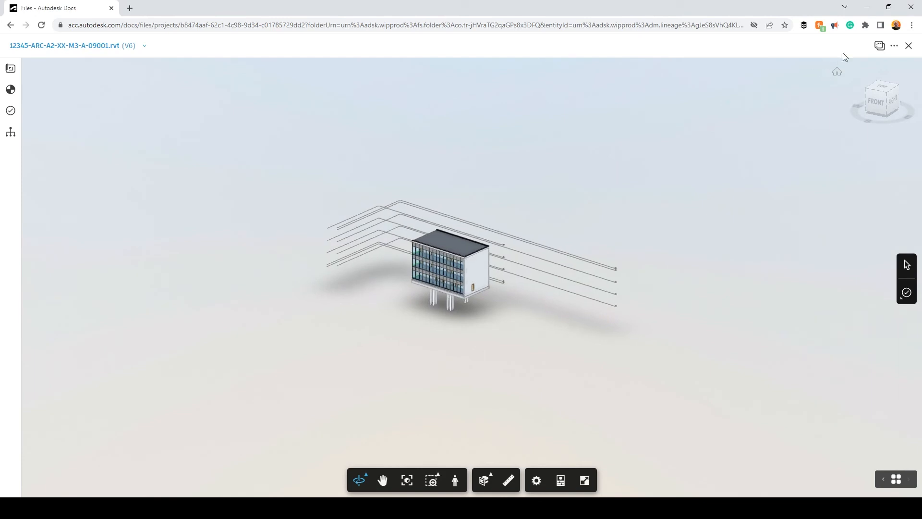
pyautogui.click(880, 45)
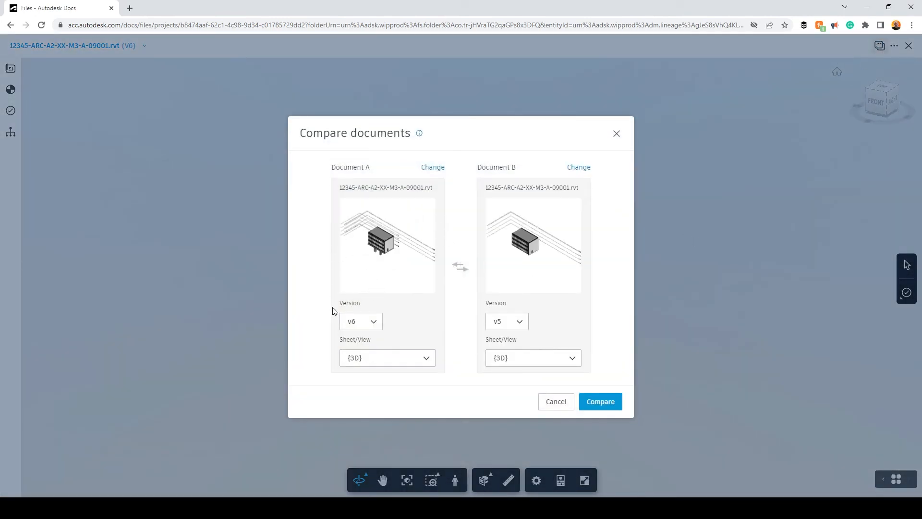
# Set Document B to v4 and compare: 63 added, 0 removed, 10 modified elements
pyautogui.click(517, 327)
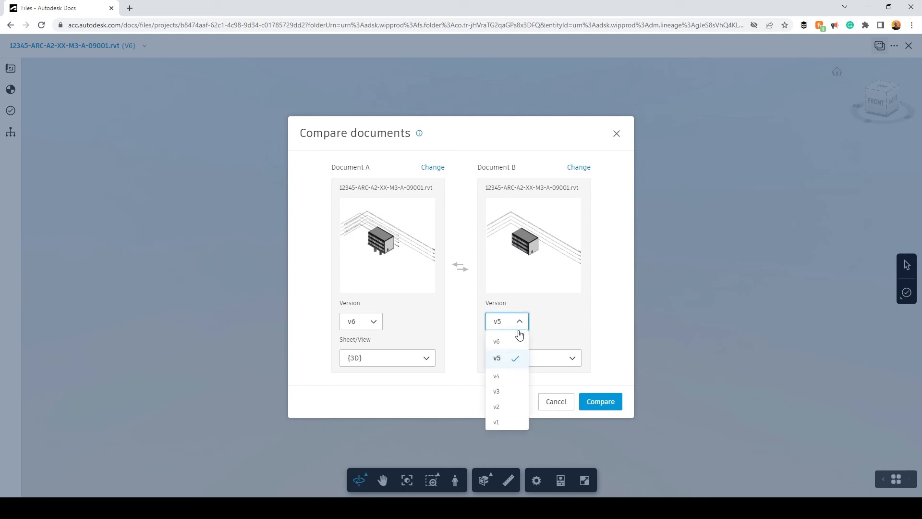
pyautogui.click(505, 381)
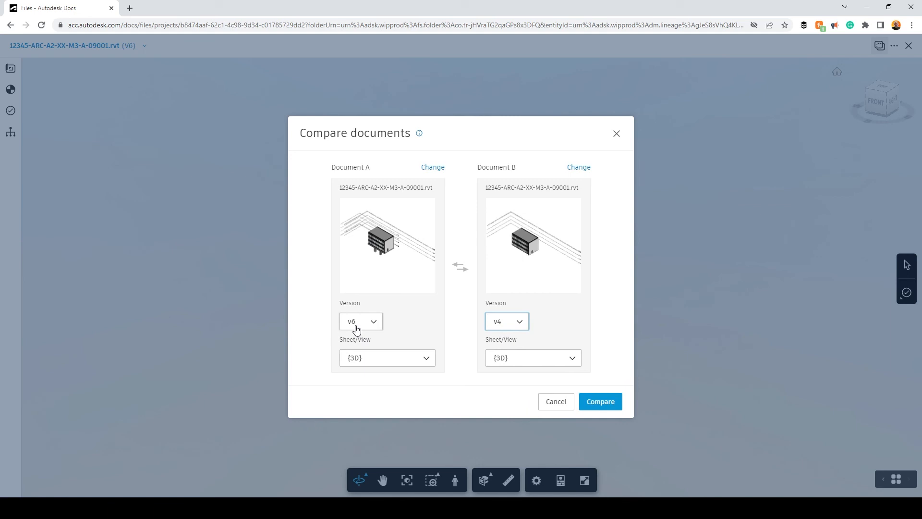
pyautogui.click(599, 405)
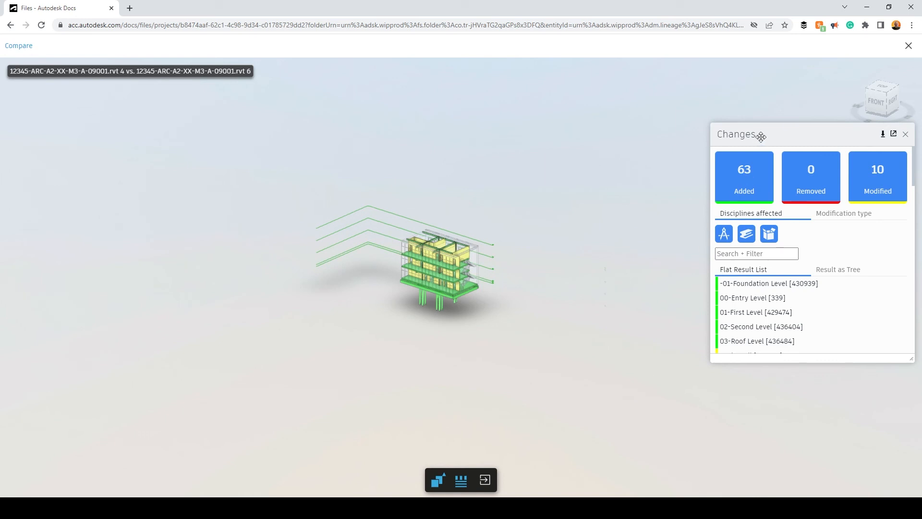
pyautogui.moveTo(759, 135); pyautogui.dragTo(666, 117)
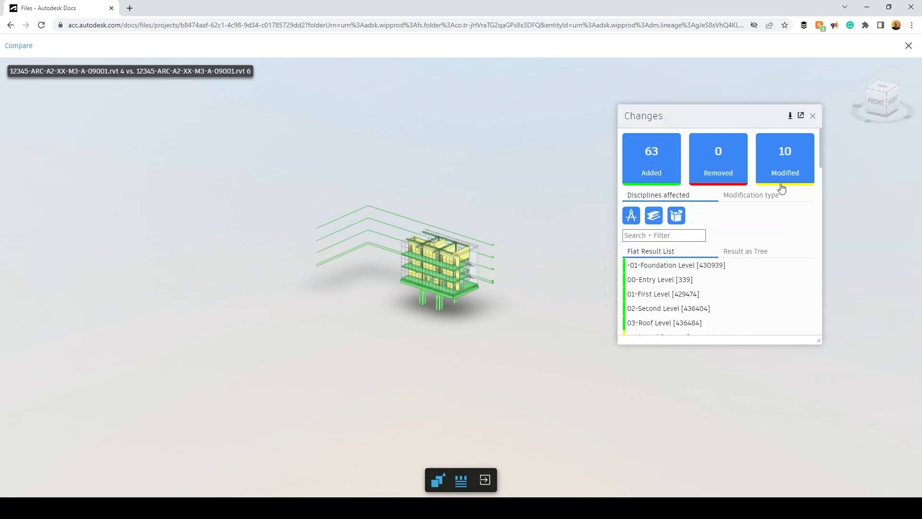
pyautogui.scroll(5, 486, 293)
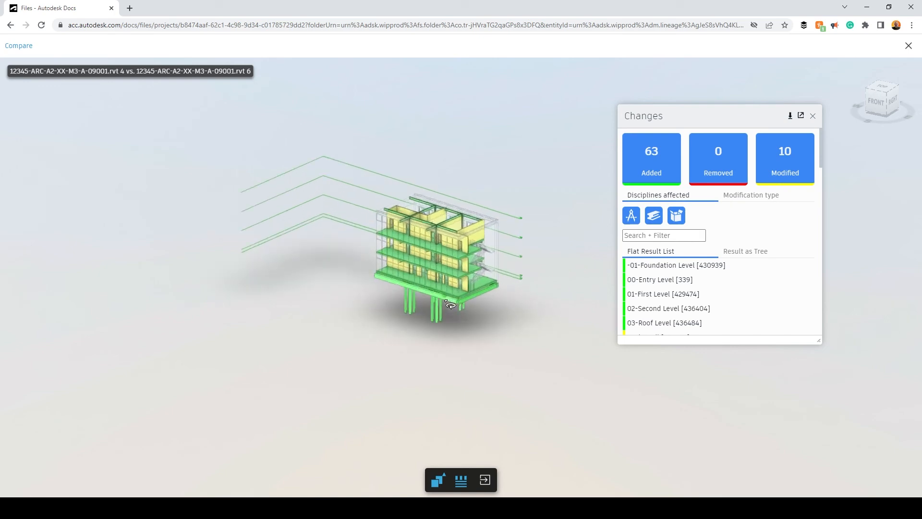
pyautogui.scroll(3, 495, 263)
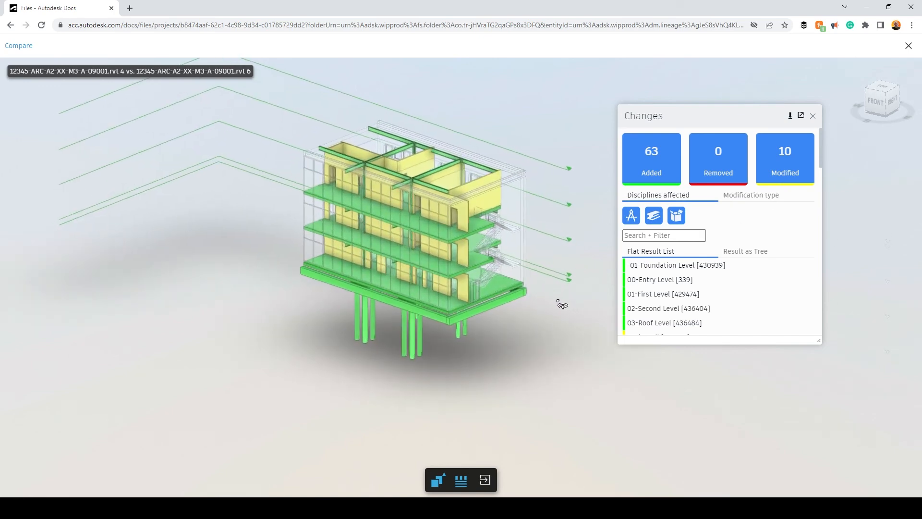
pyautogui.moveTo(558, 293); pyautogui.dragTo(558, 312)
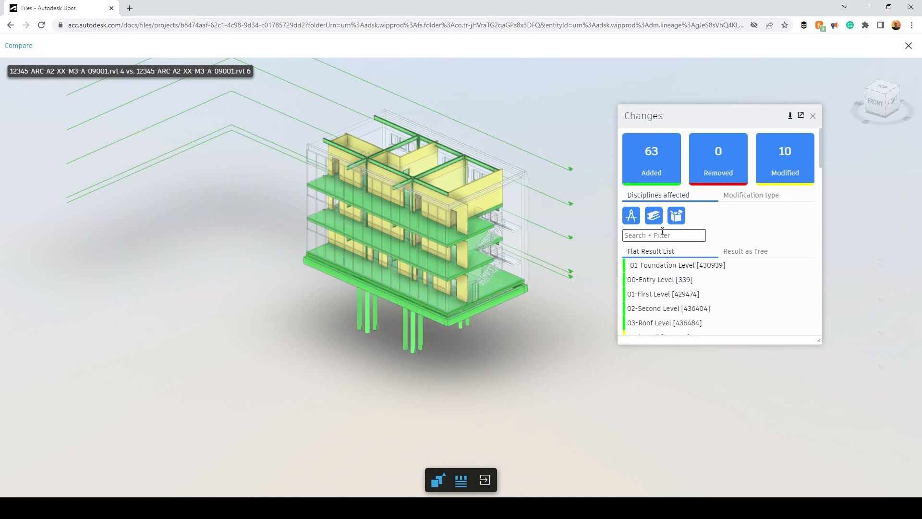
pyautogui.click(659, 159)
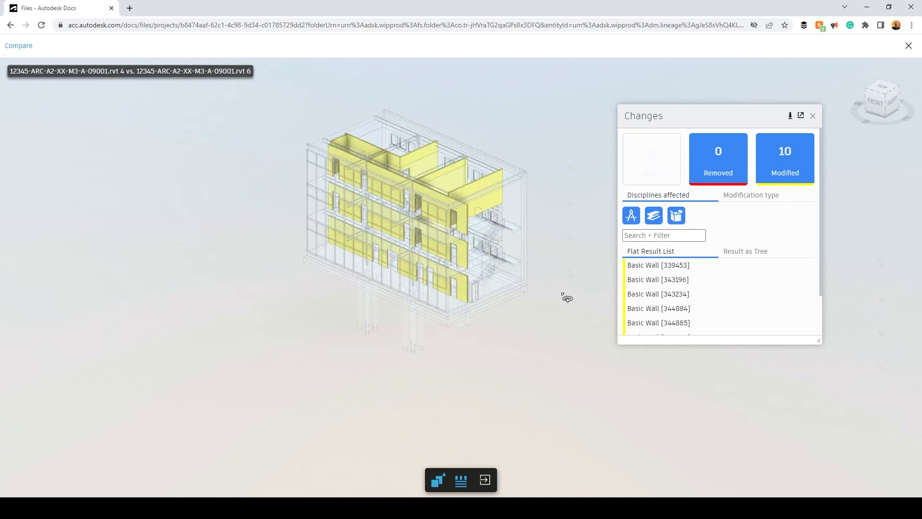
pyautogui.moveTo(565, 298); pyautogui.dragTo(586, 288)
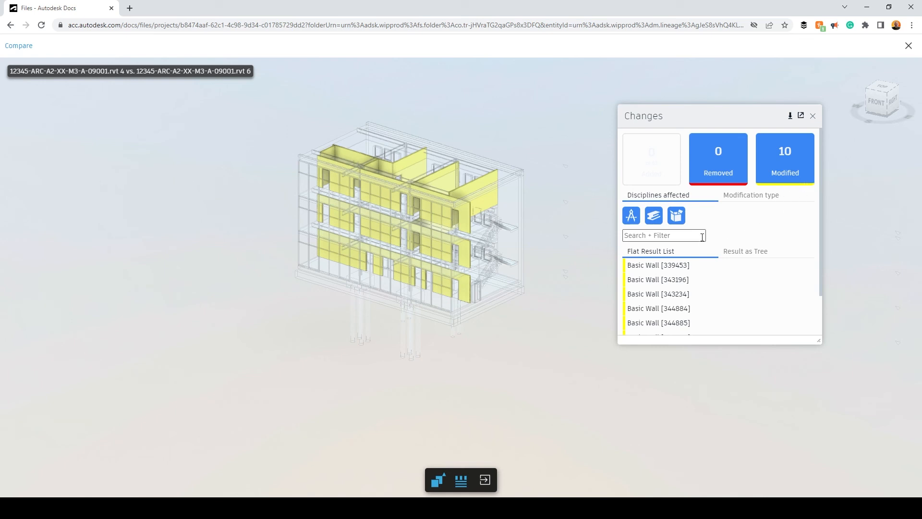
pyautogui.click(652, 163)
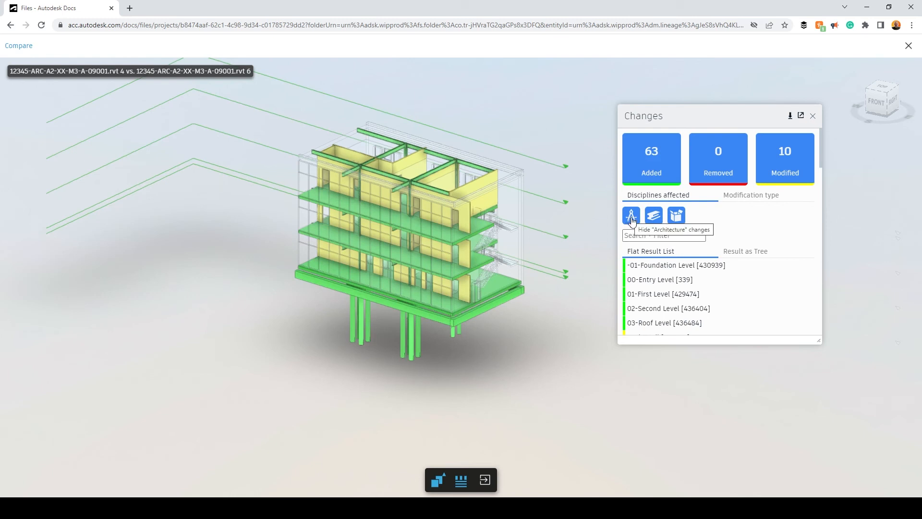
# Filter changes to Architecture only, leaving 58 of 63 added and 10 modified, and zoom in
pyautogui.click(632, 217)
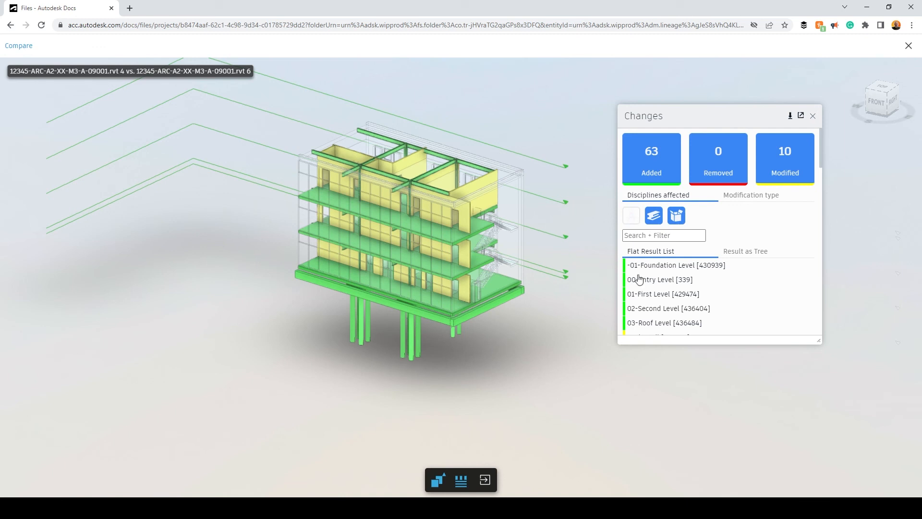
pyautogui.click(654, 216)
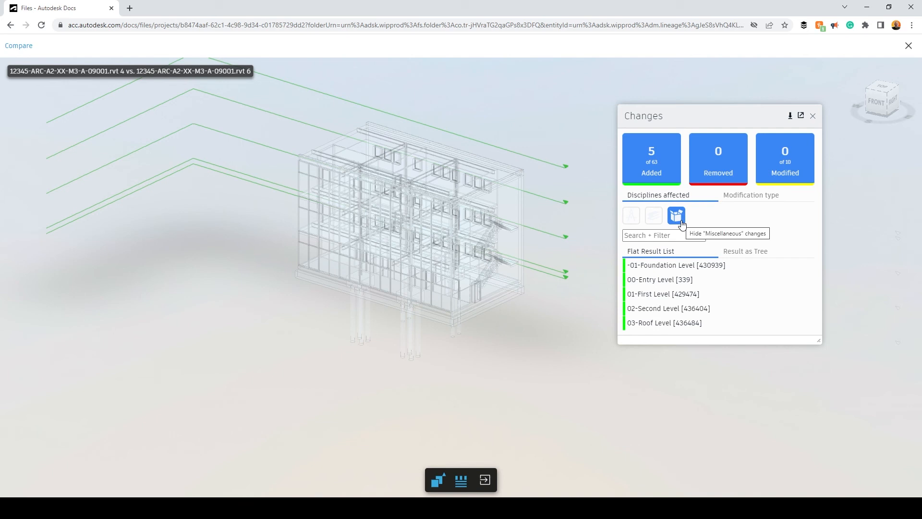
pyautogui.click(683, 225)
pyautogui.click(679, 220)
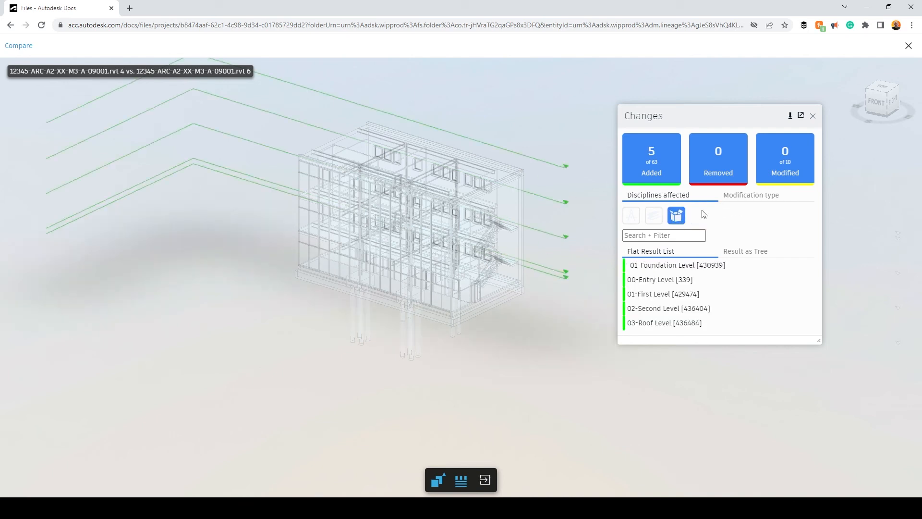
pyautogui.click(676, 215)
pyautogui.click(631, 215)
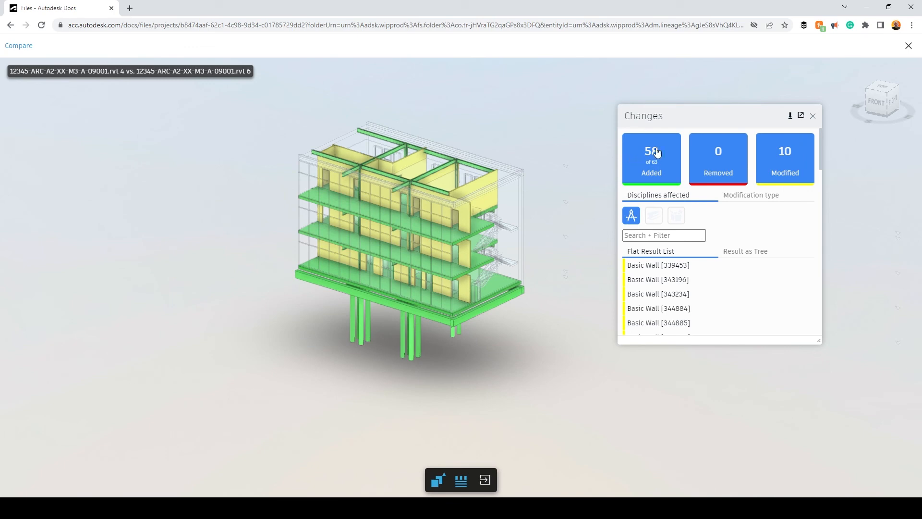
pyautogui.scroll(3, 467, 208)
pyautogui.scroll(3, 467, 208)
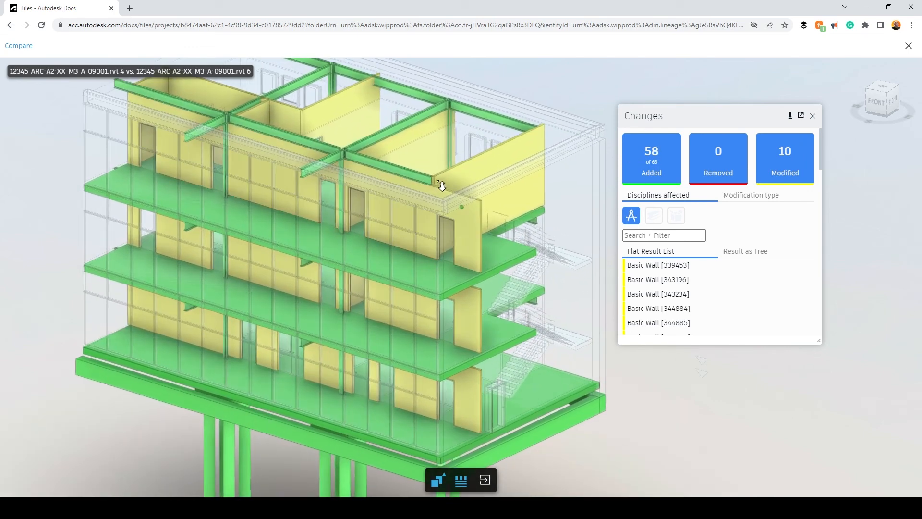
pyautogui.scroll(-2, 418, 212)
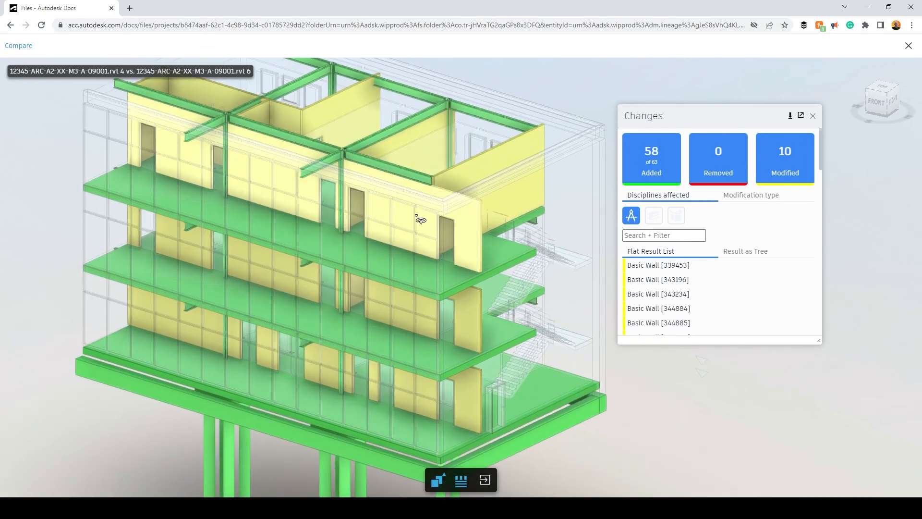